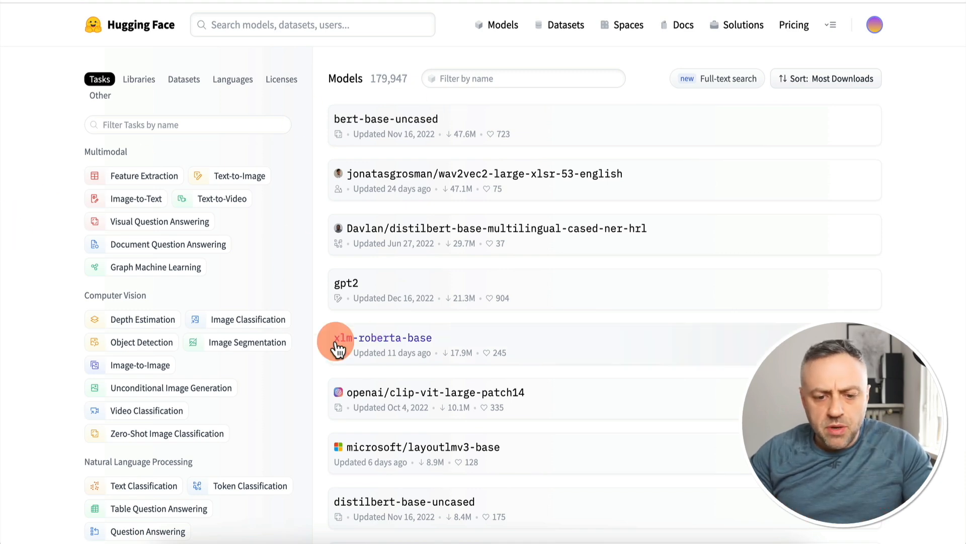
# Look through the model list sorted by most downloads and open the datasets catalogue
pyautogui.scroll(-4, 470, 276)
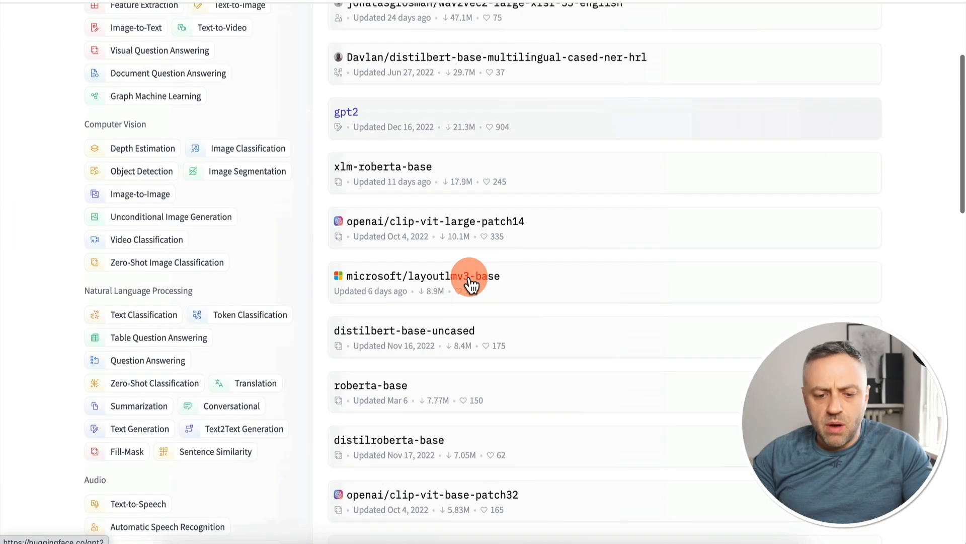
pyautogui.scroll(4, 470, 278)
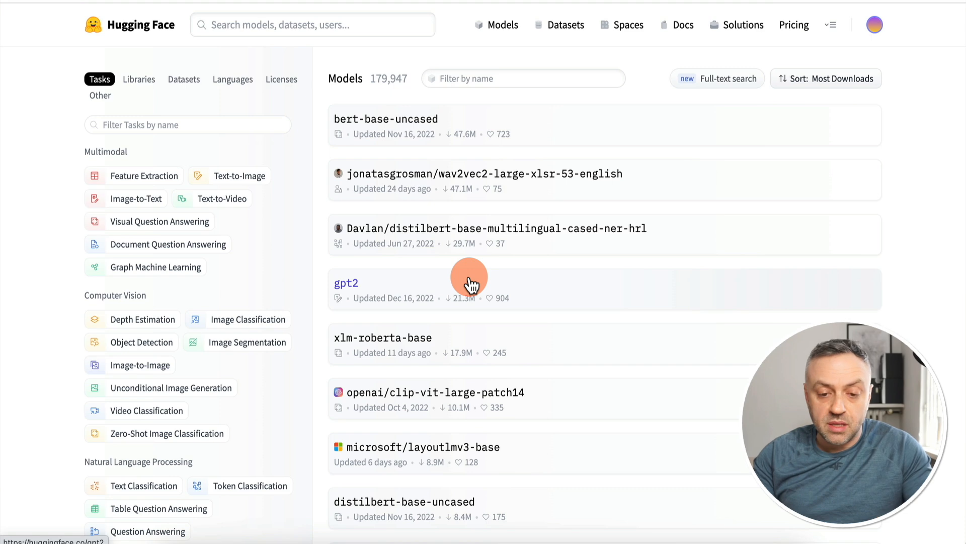
pyautogui.click(566, 31)
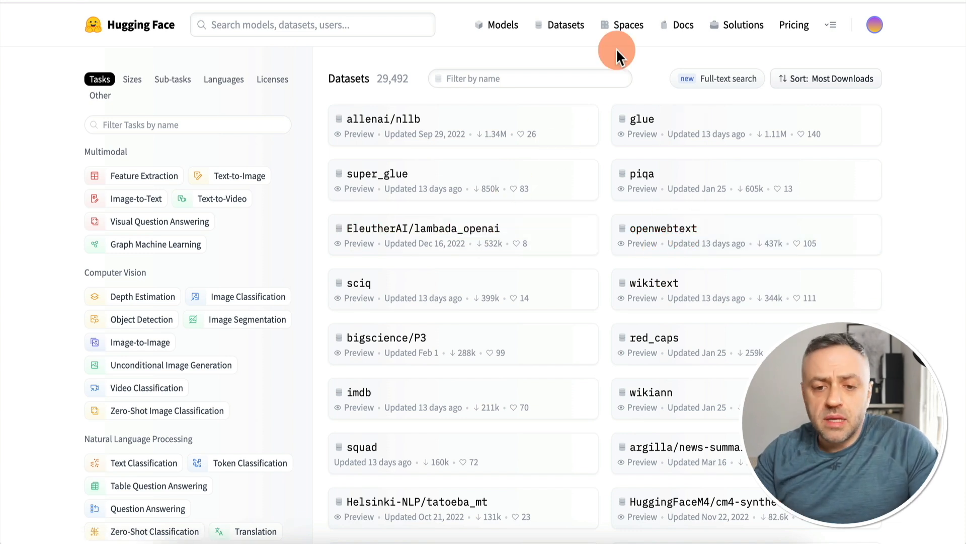
# Open the Spaces directory and sort the Spaces by Most Likes
pyautogui.click(629, 29)
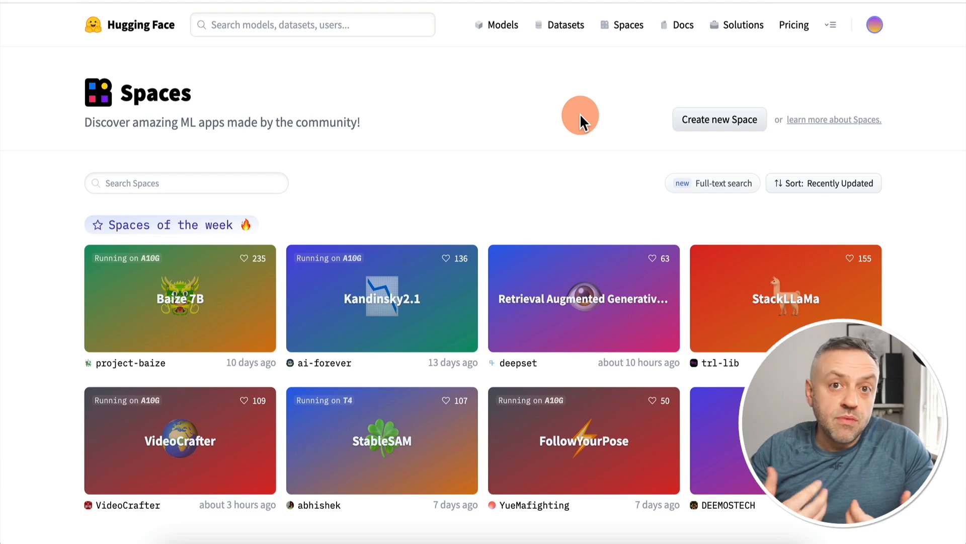
pyautogui.click(821, 183)
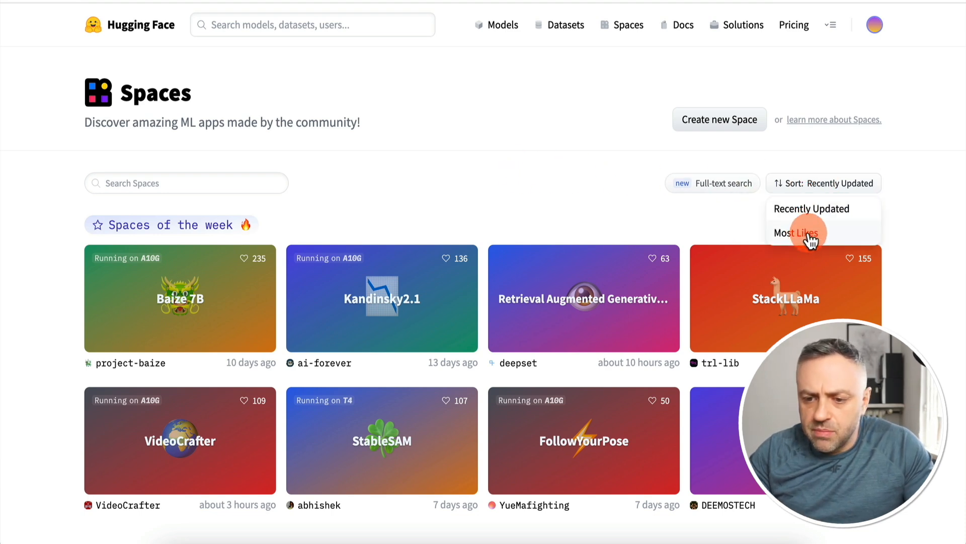
pyautogui.click(809, 233)
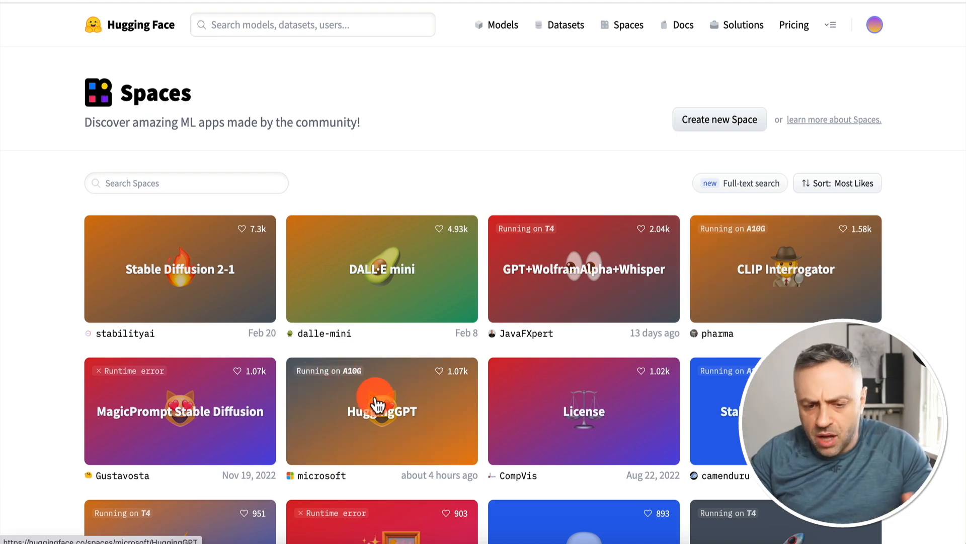
# Look over the most-liked Spaces and open the GPT+WolframAlpha+Whisper Space
pyautogui.scroll(-3, 407, 401)
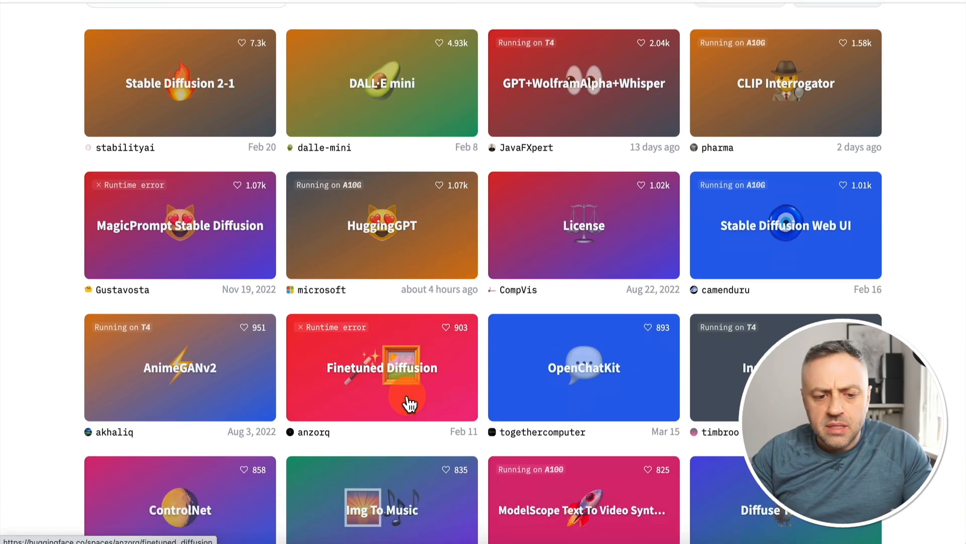
pyautogui.scroll(3, 410, 400)
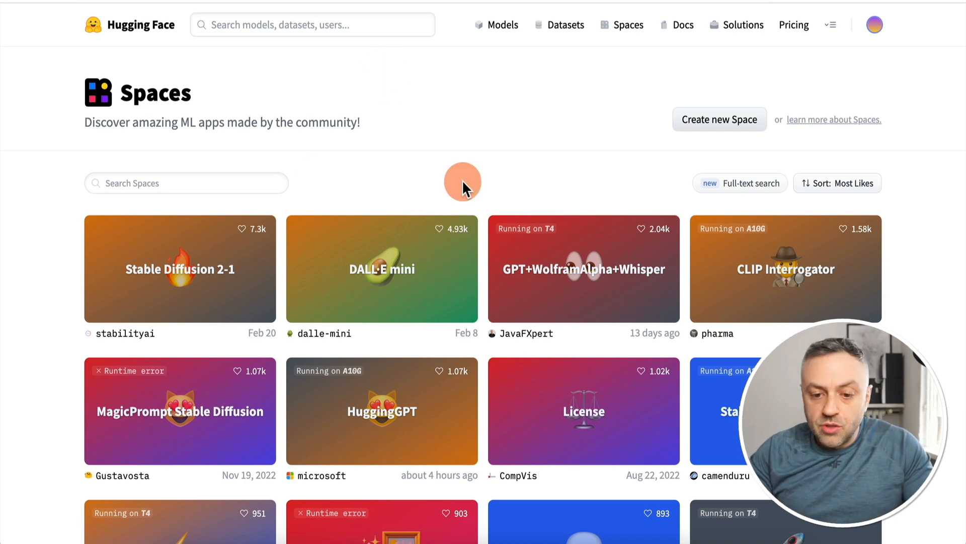
pyautogui.click(616, 285)
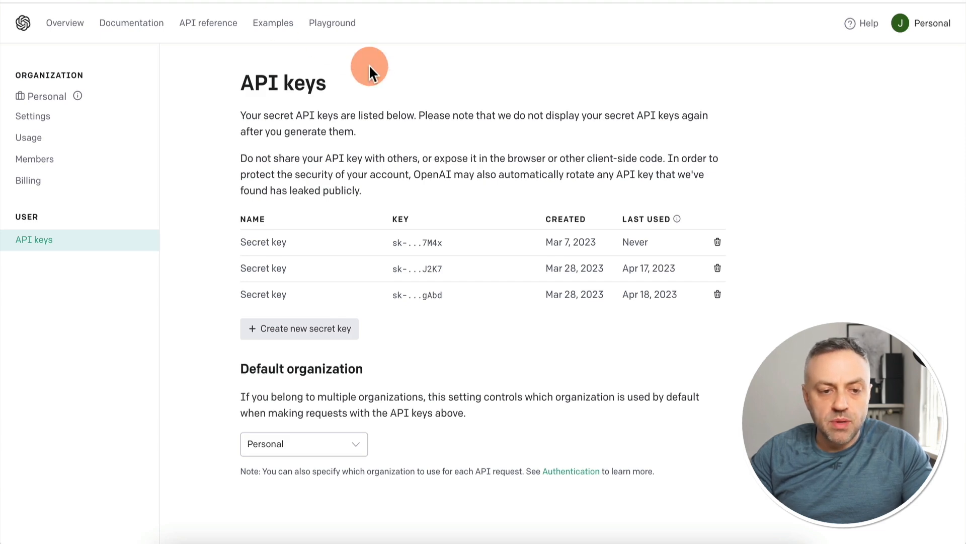
# Create and copy an OpenAI secret key named HF, and paste it into the API key field of the Chat-GPT-LangChain Space
pyautogui.click(308, 333)
pyautogui.click(432, 278)
pyautogui.write('HF')
pyautogui.click(598, 317)
pyautogui.click(623, 297)
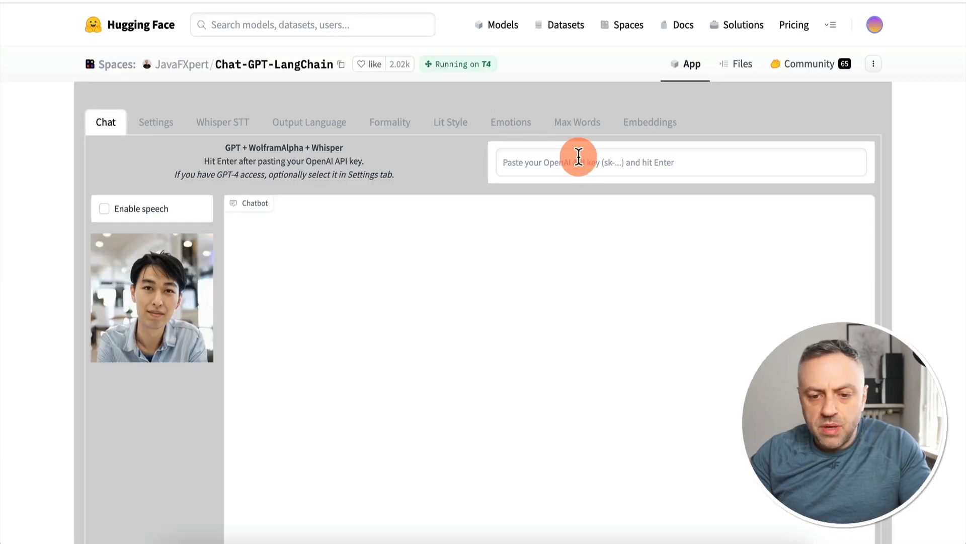
pyautogui.click(584, 162)
pyautogui.hotkey('ctrl', 'v')
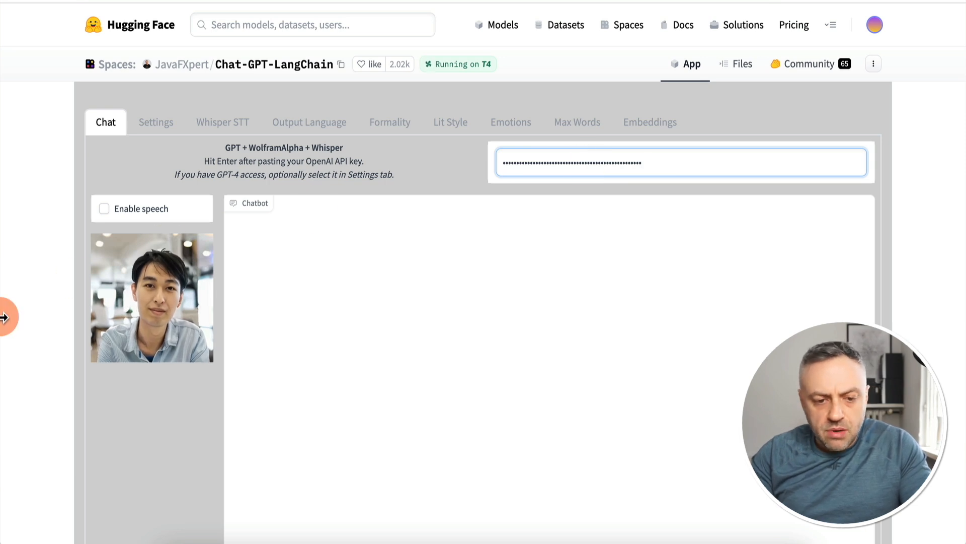
# Send the example question "What is 2 to the 30th power?" to the chatbot and view the reply
pyautogui.scroll(-2, 4, 317)
pyautogui.scroll(-8, 4, 317)
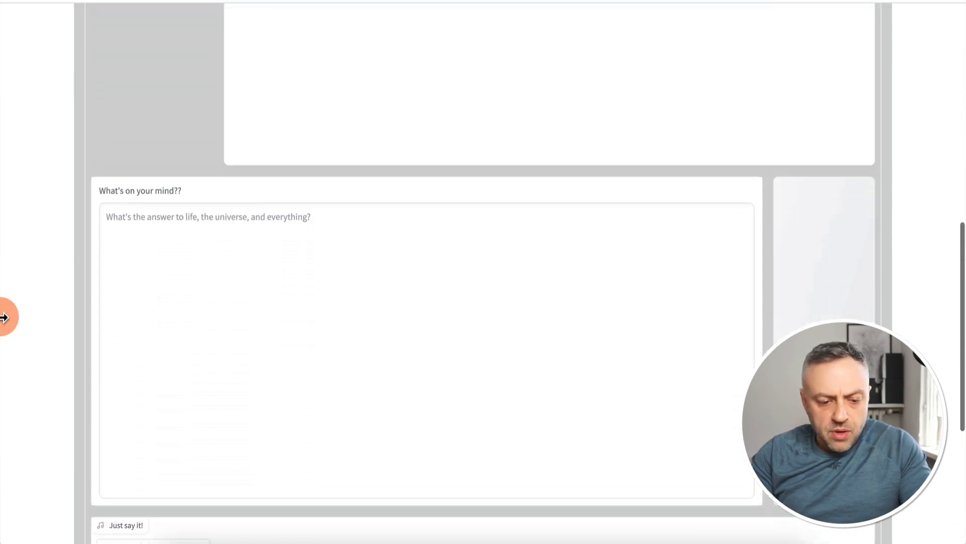
pyautogui.scroll(-3, 4, 317)
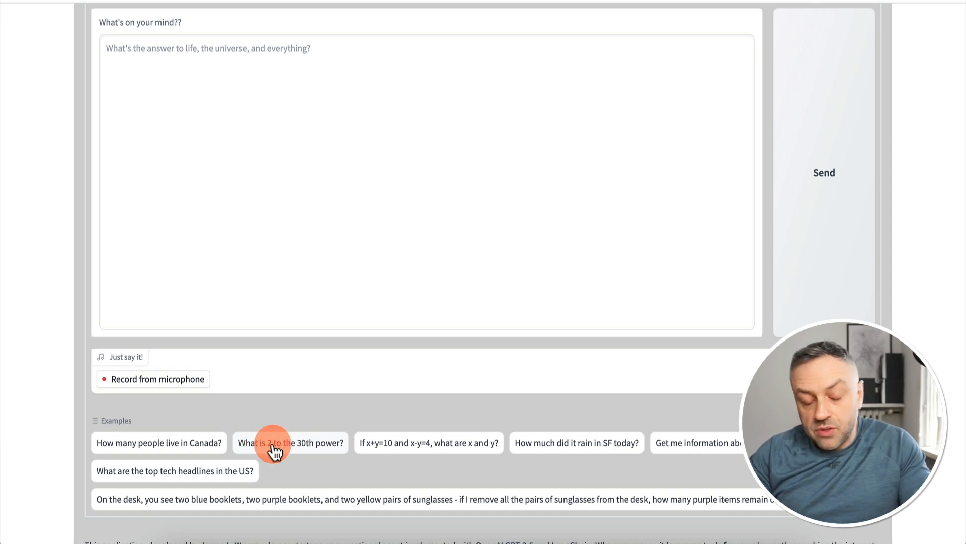
pyautogui.click(302, 448)
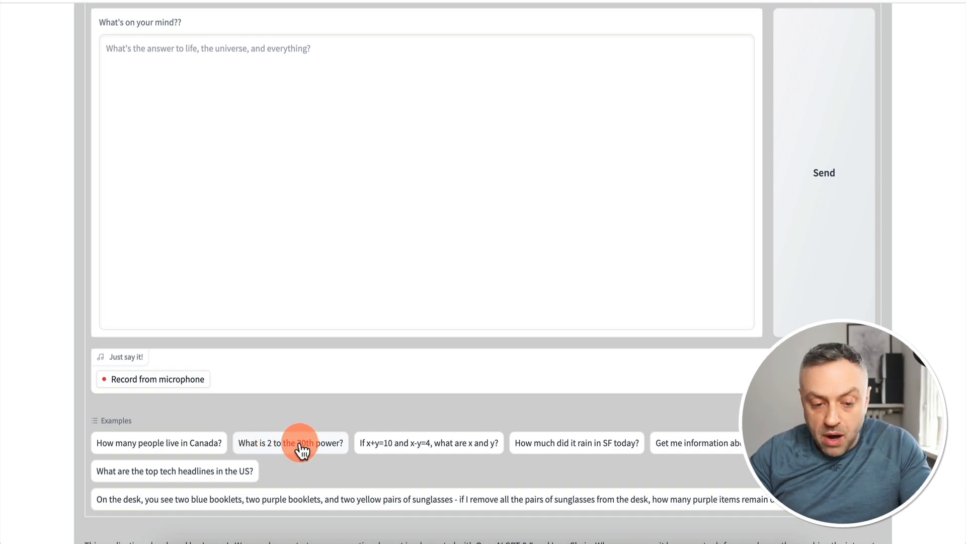
pyautogui.scroll(7, 376, 213)
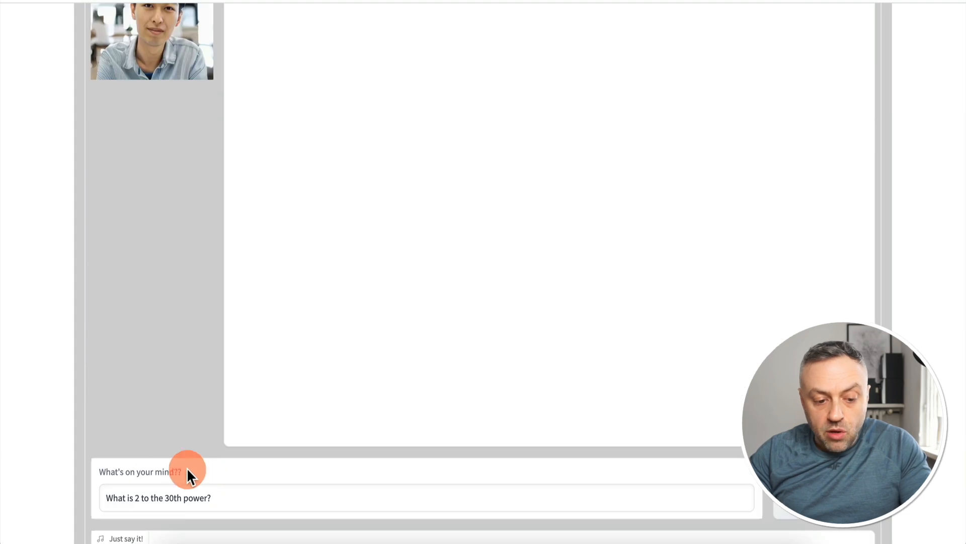
pyautogui.scroll(4, 95, 409)
pyautogui.scroll(-7, 96, 408)
pyautogui.click(812, 320)
pyautogui.scroll(5, 900, 225)
pyautogui.scroll(2, 900, 225)
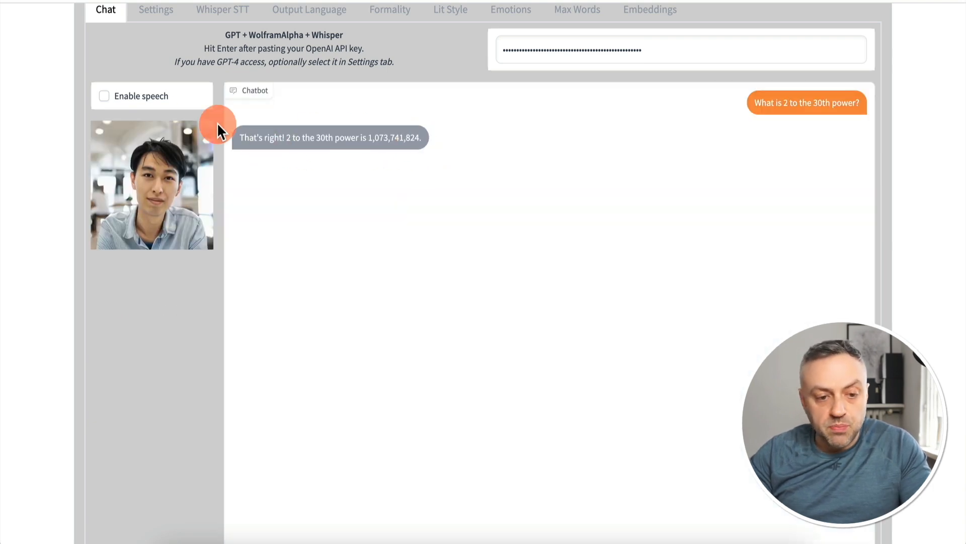
# Enable speech and ask the chatbot the example question "How much did it rain in SF today?"
pyautogui.click(103, 96)
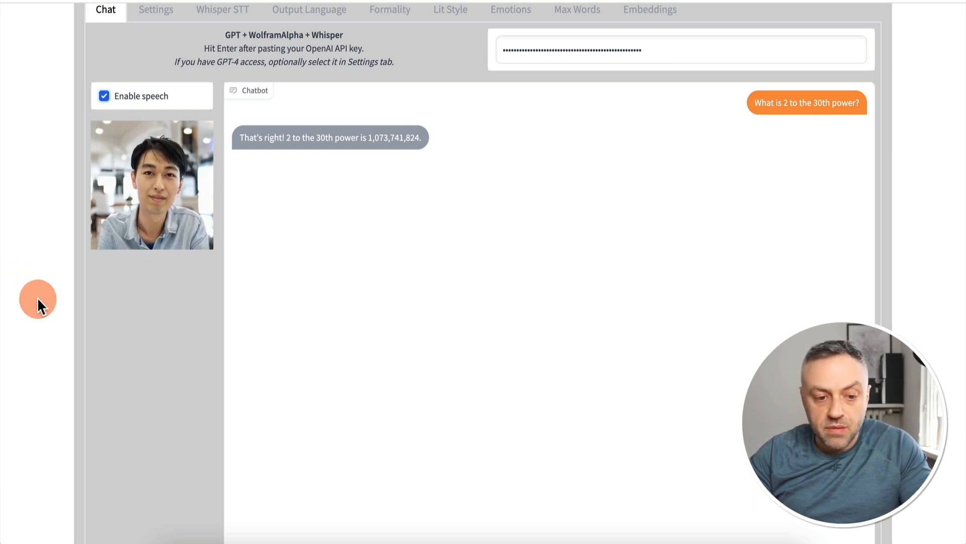
pyautogui.scroll(-10, 37, 298)
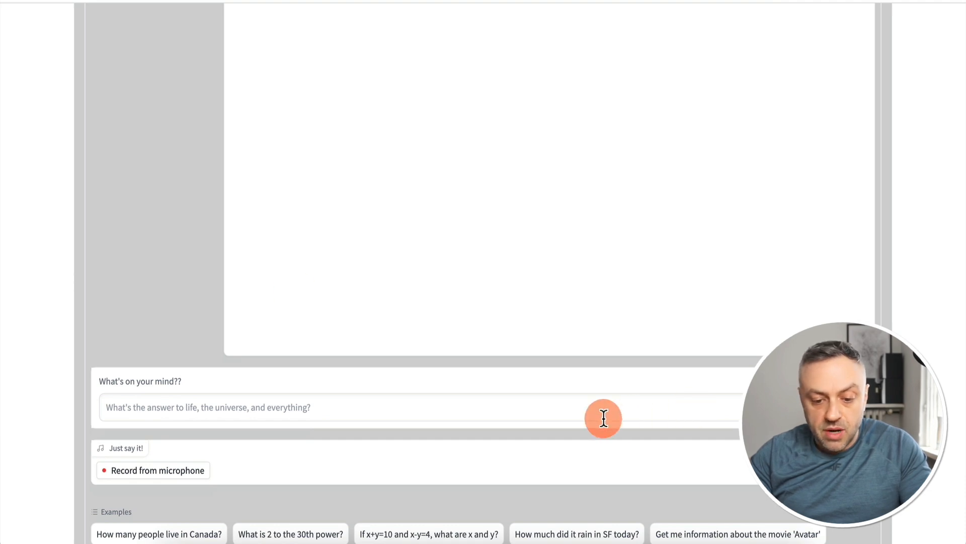
pyautogui.scroll(-2, 602, 416)
pyautogui.click(581, 472)
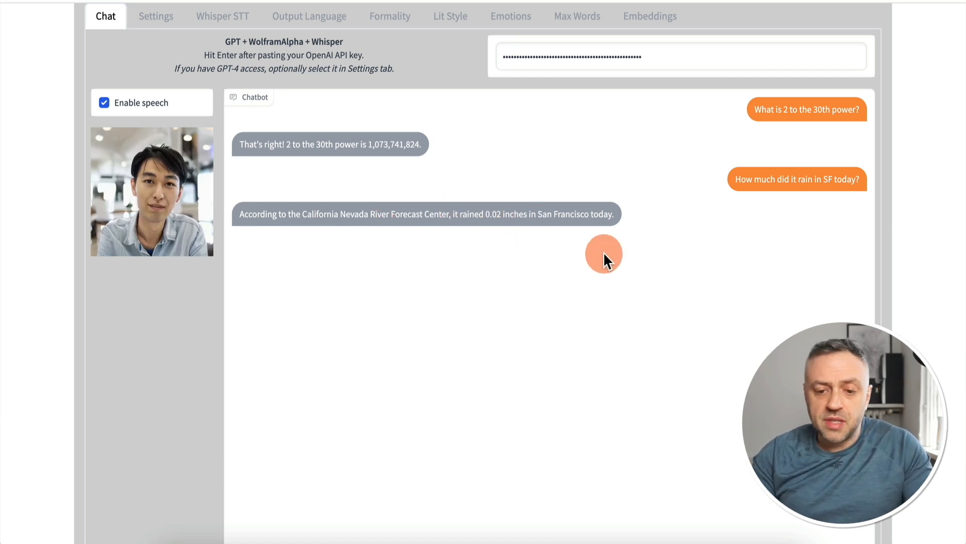
# Examine the Space's microphone input, example prompts and Settings options, and return to the chat conversation
pyautogui.scroll(-10, 607, 255)
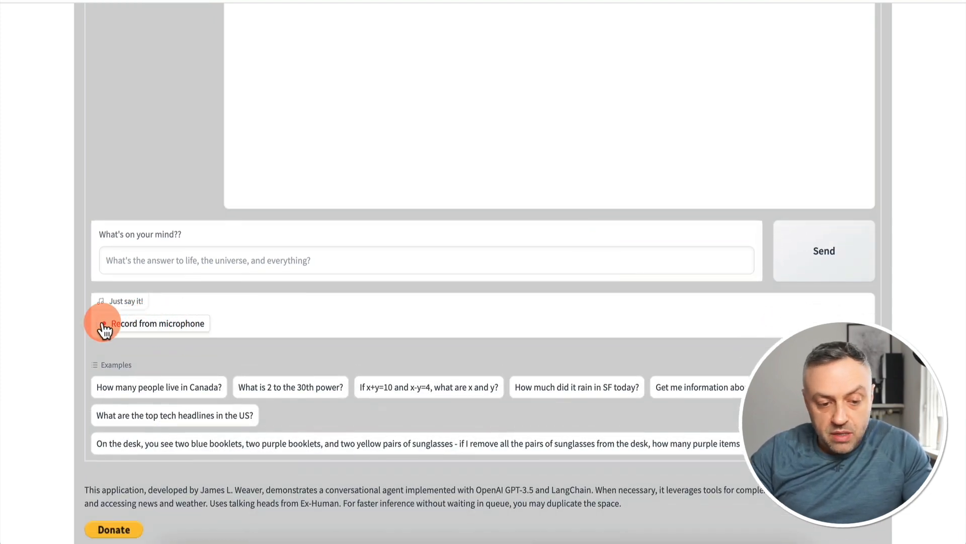
pyautogui.scroll(10, 56, 336)
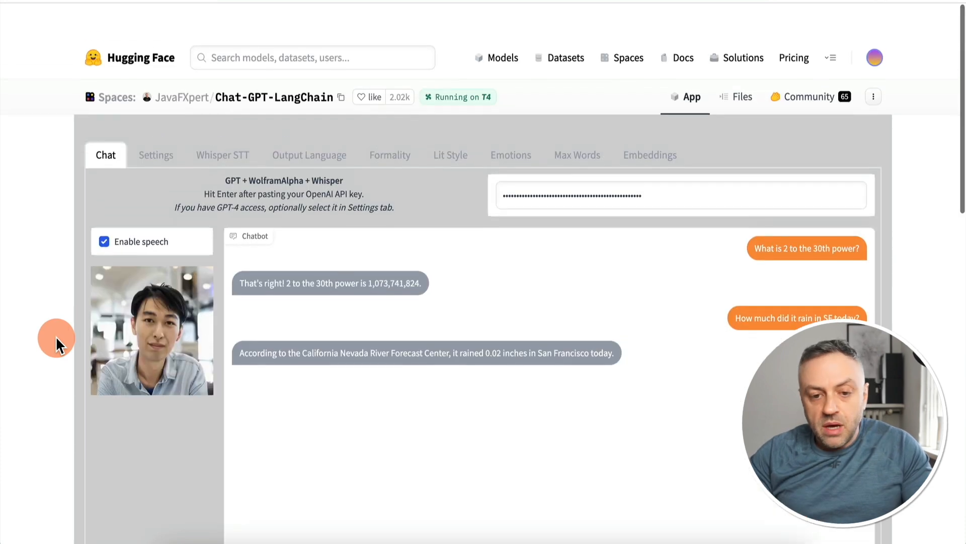
pyautogui.scroll(-1, 55, 336)
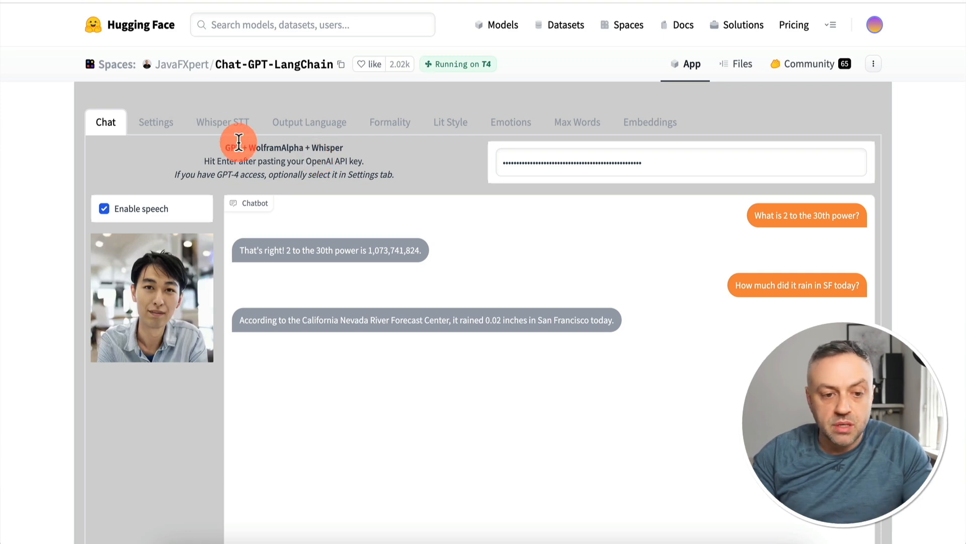
pyautogui.click(162, 123)
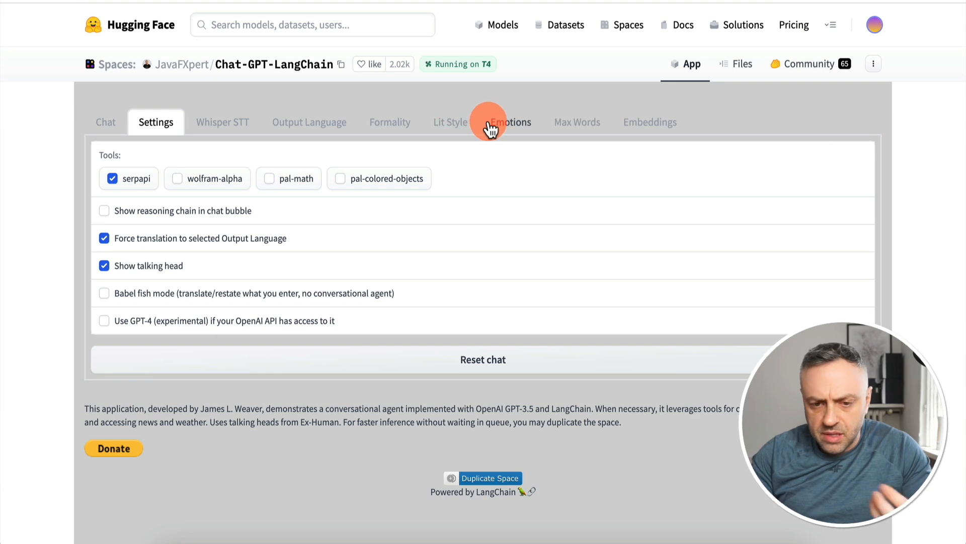
pyautogui.click(117, 130)
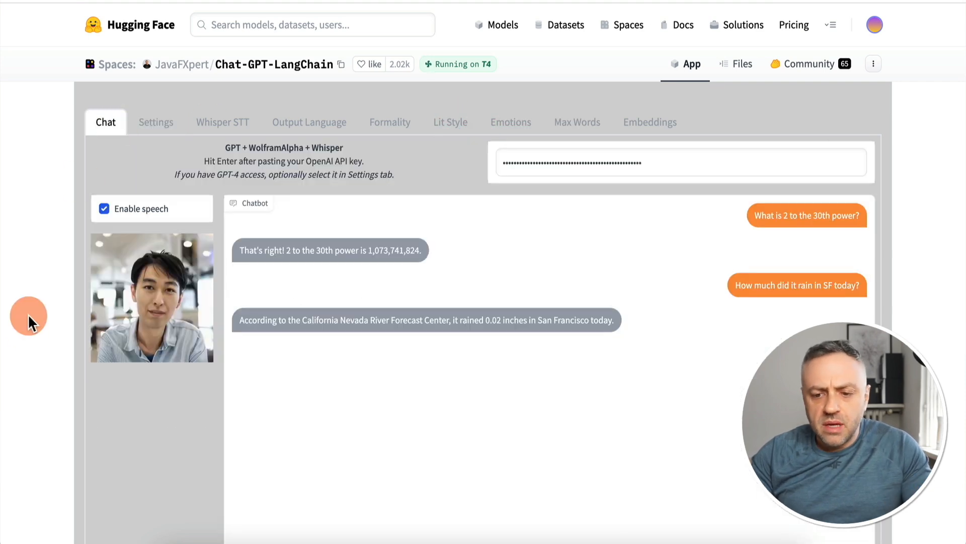
pyautogui.scroll(-6, 24, 327)
pyautogui.scroll(5, 25, 325)
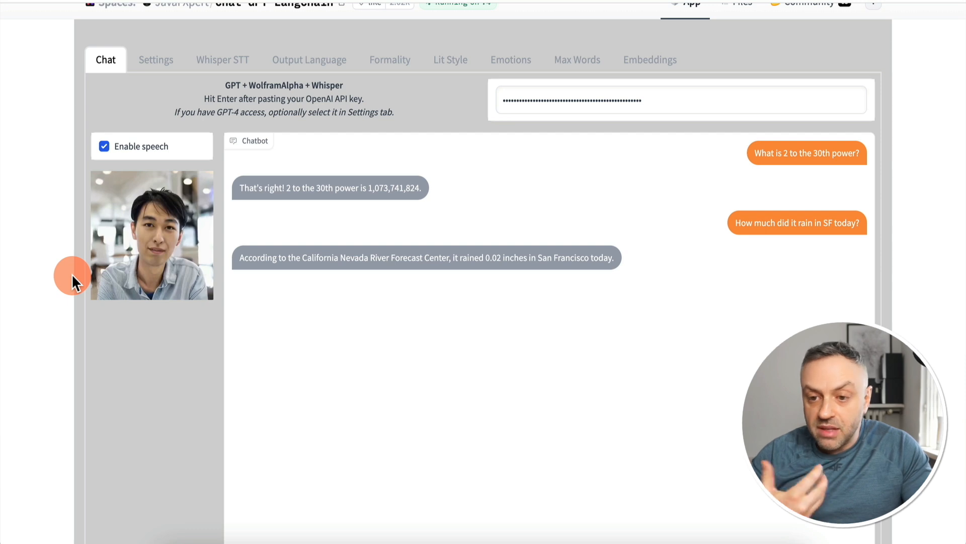
pyautogui.scroll(2, 71, 273)
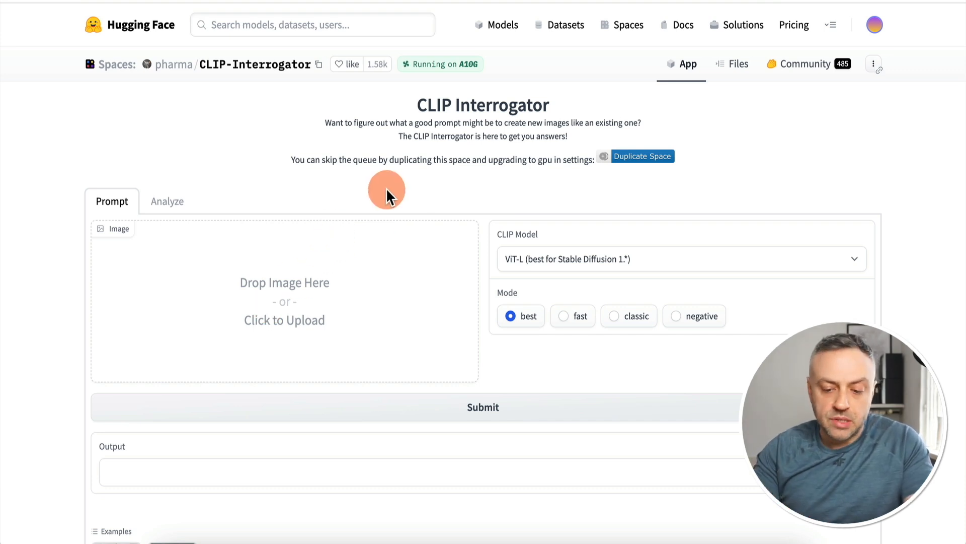
# Run the sea turtle and cat example images through the CLIP Interrogator to generate their prompts
pyautogui.scroll(-2, 386, 188)
pyautogui.click(122, 487)
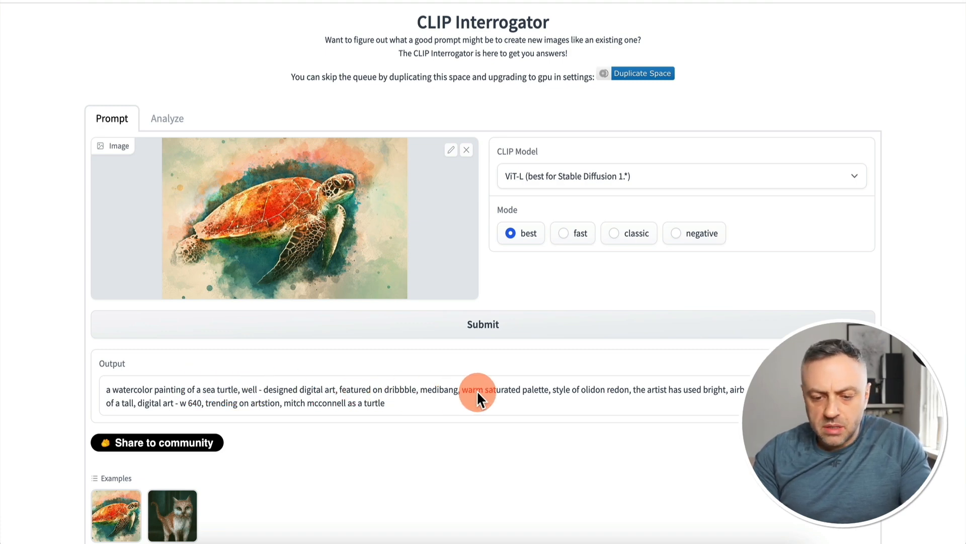
pyautogui.click(172, 513)
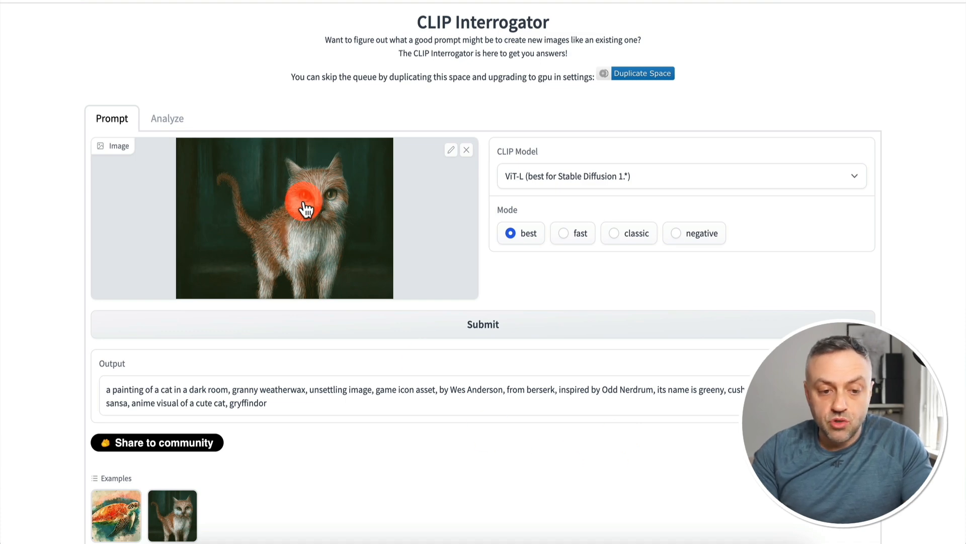
# Replace the cat image with the red car photo and submit it to generate a prompt
pyautogui.click(466, 151)
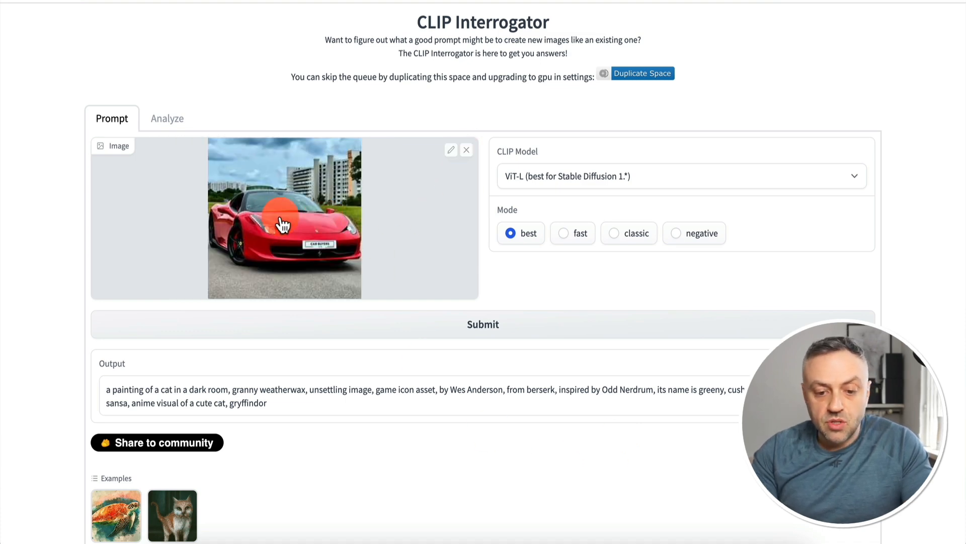
pyautogui.click(394, 327)
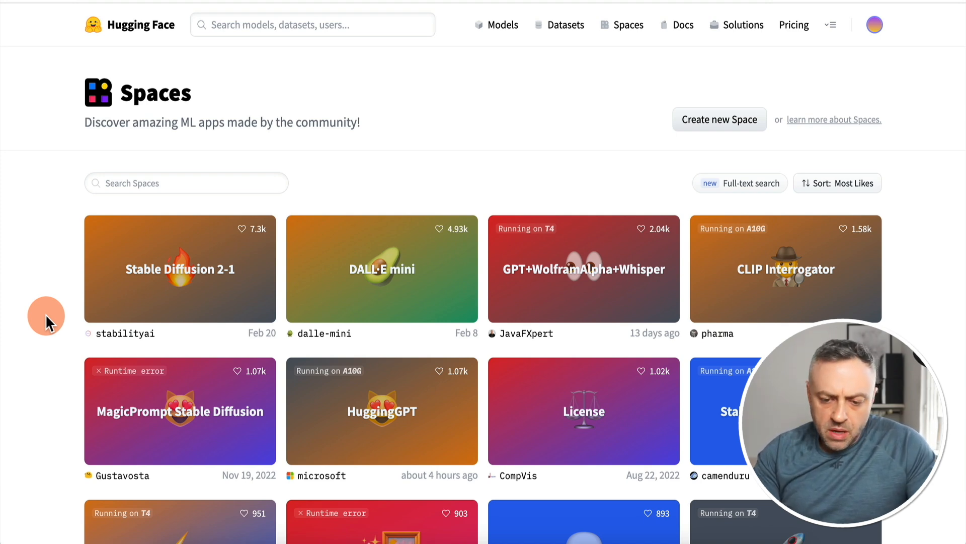
# Browse further down the most-liked Spaces and open the Img To Music Space
pyautogui.scroll(-1, 46, 315)
pyautogui.scroll(-3, 46, 314)
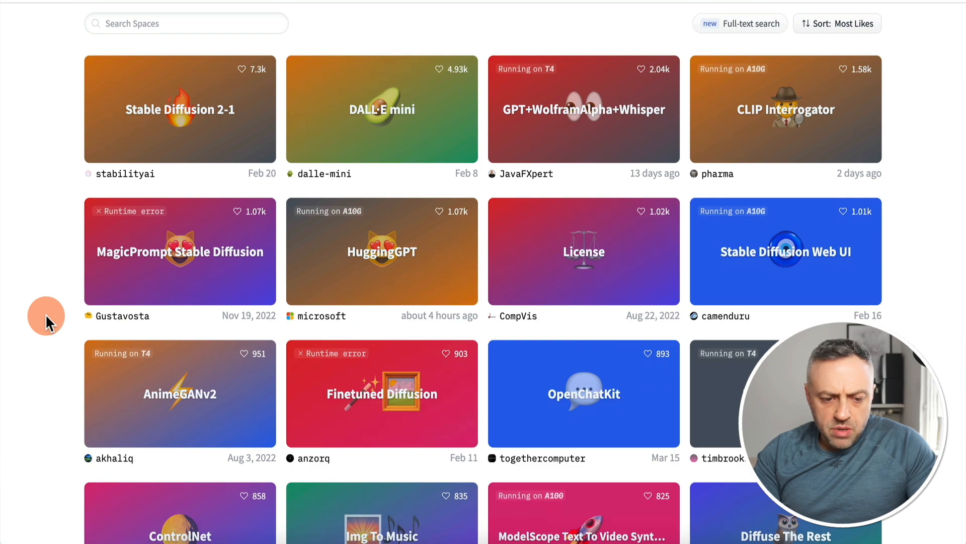
pyautogui.scroll(-4, 390, 412)
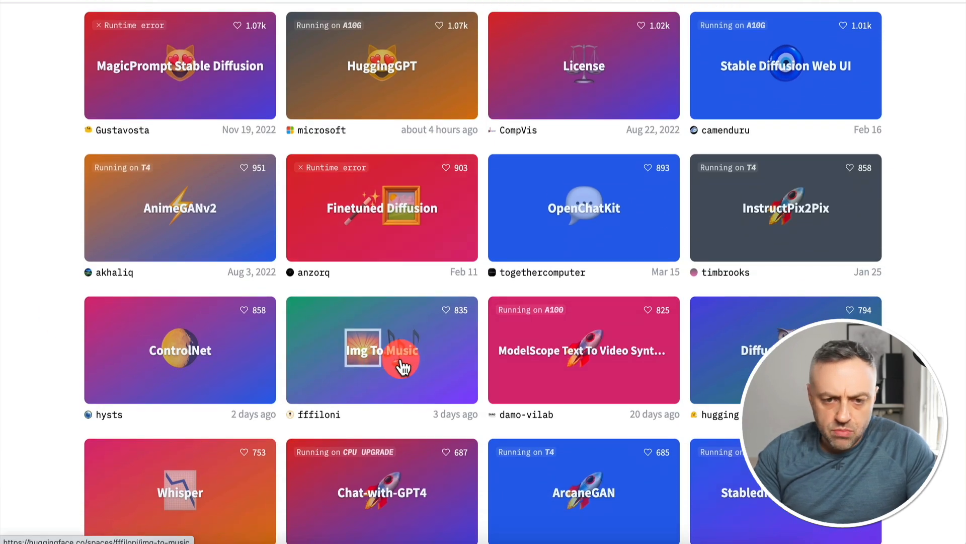
pyautogui.click(402, 366)
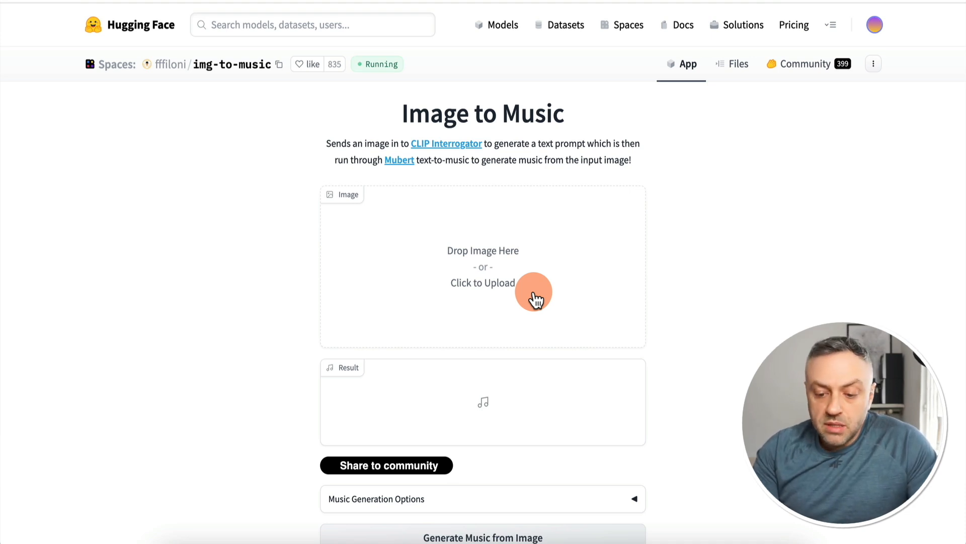
# Load the red car photo as the input image and review the Music Generation Options, including the intensity choices
pyautogui.moveTo(740, 541); pyautogui.dragTo(520, 287)
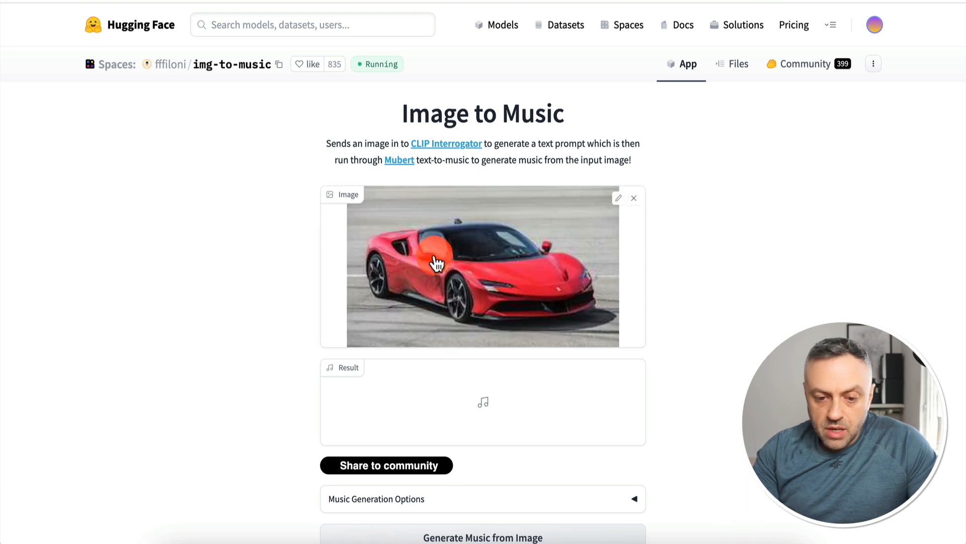
pyautogui.scroll(-2, 249, 327)
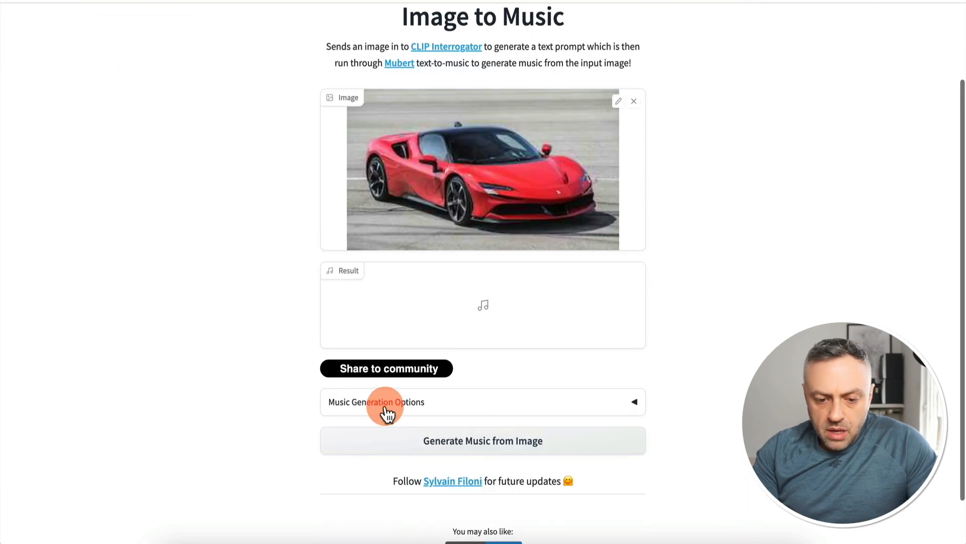
pyautogui.click(371, 402)
pyautogui.scroll(-3, 279, 416)
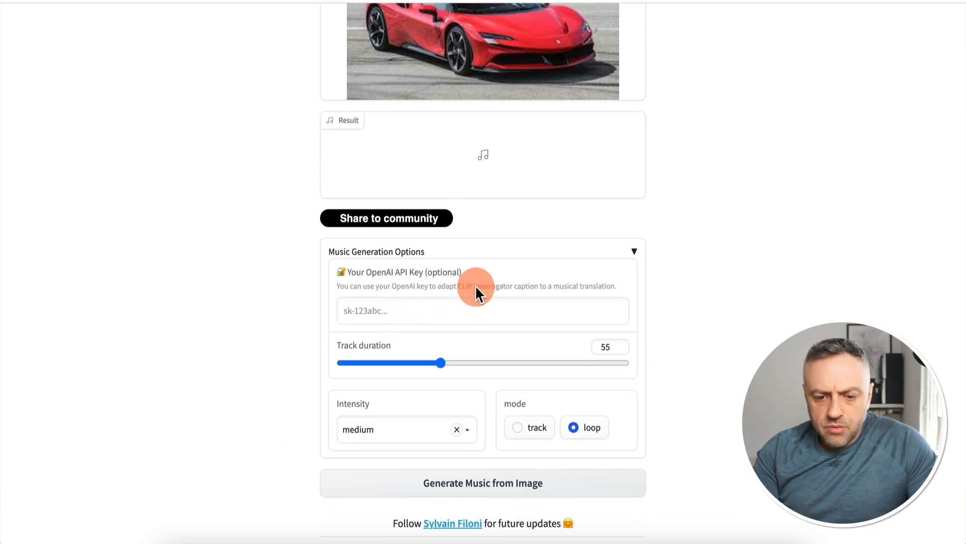
pyautogui.click(387, 429)
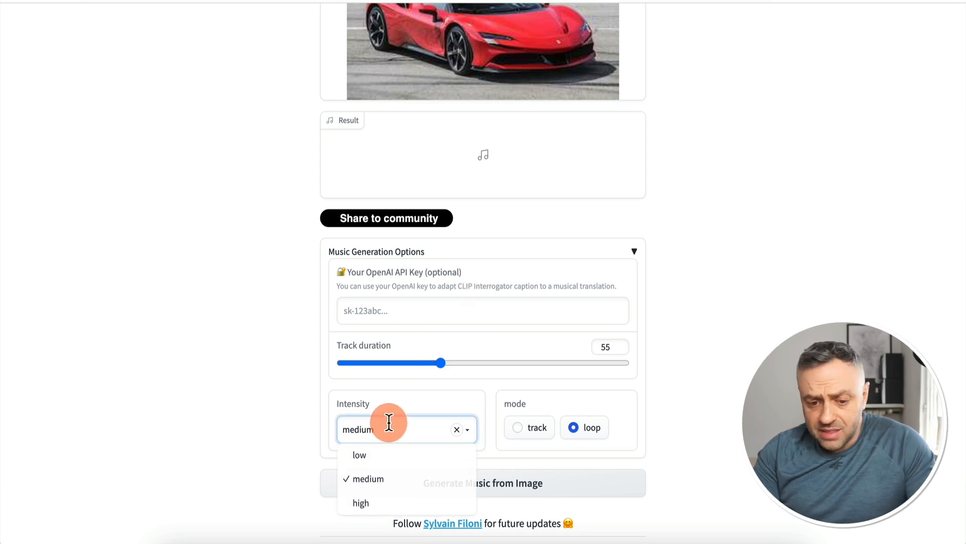
pyautogui.click(540, 405)
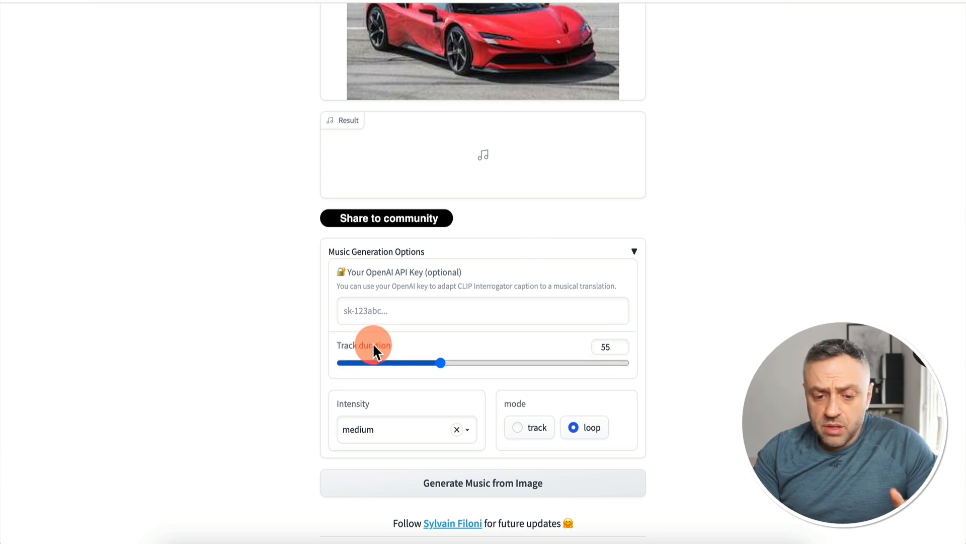
pyautogui.click(539, 252)
# Generate music from the car image and listen to part of the resulting track, adjusting the volume and pausing playback
pyautogui.click(510, 385)
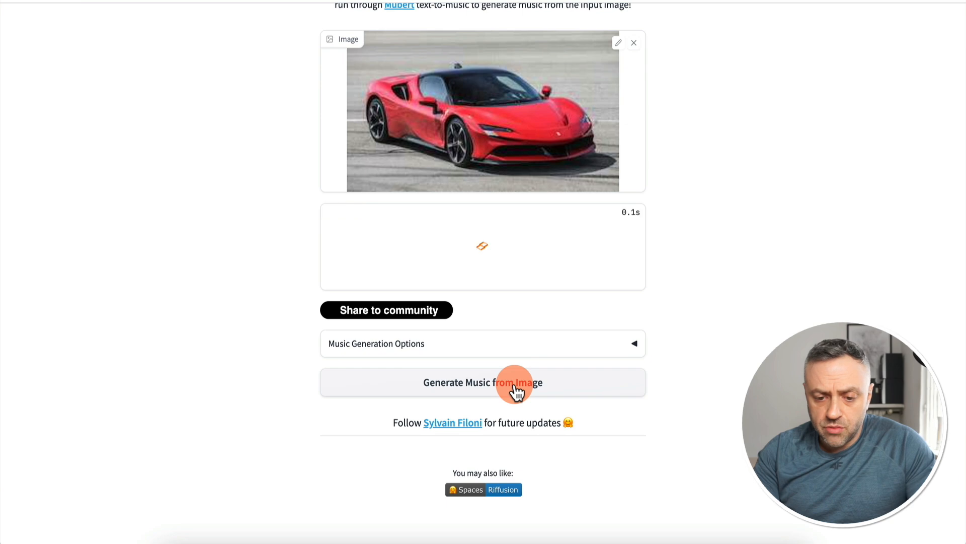
pyautogui.scroll(3, 569, 324)
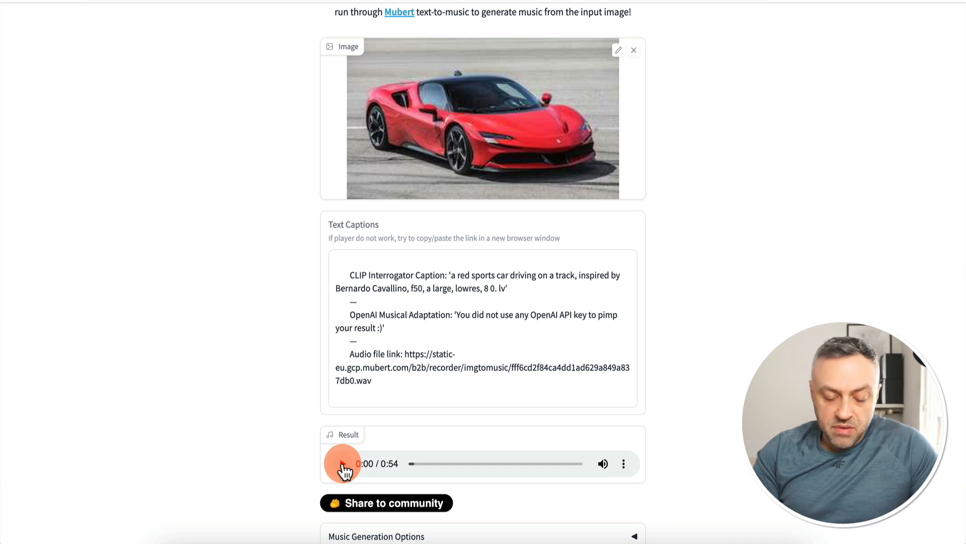
pyautogui.click(343, 463)
pyautogui.press('XF86AudioLowerVolume')
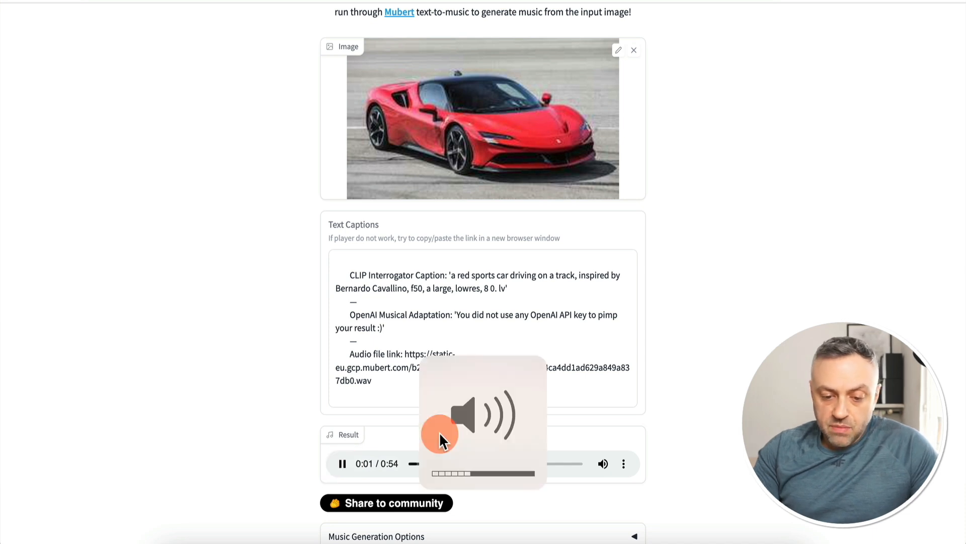
pyautogui.press('XF86AudioLowerVolume')
pyautogui.press('XF86AudioRaiseVolume')
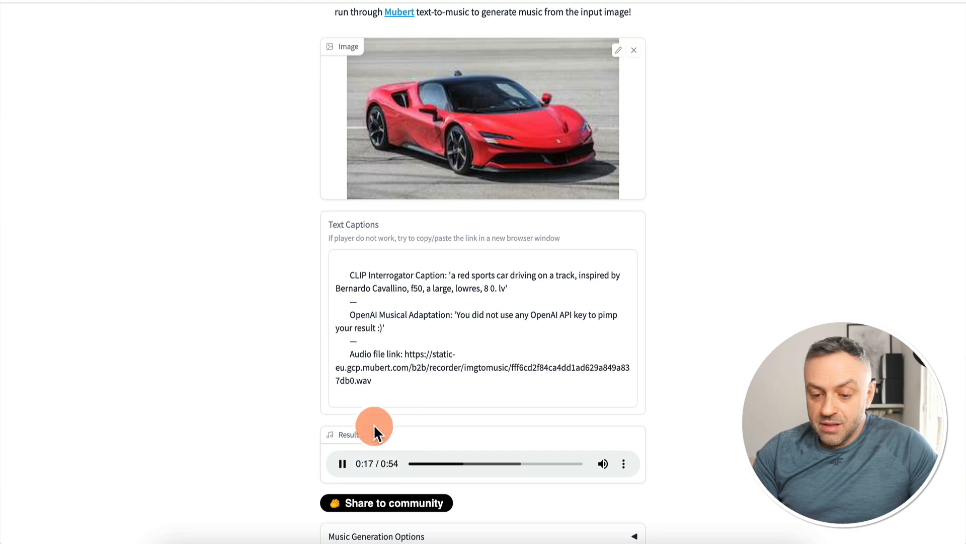
pyautogui.click(341, 464)
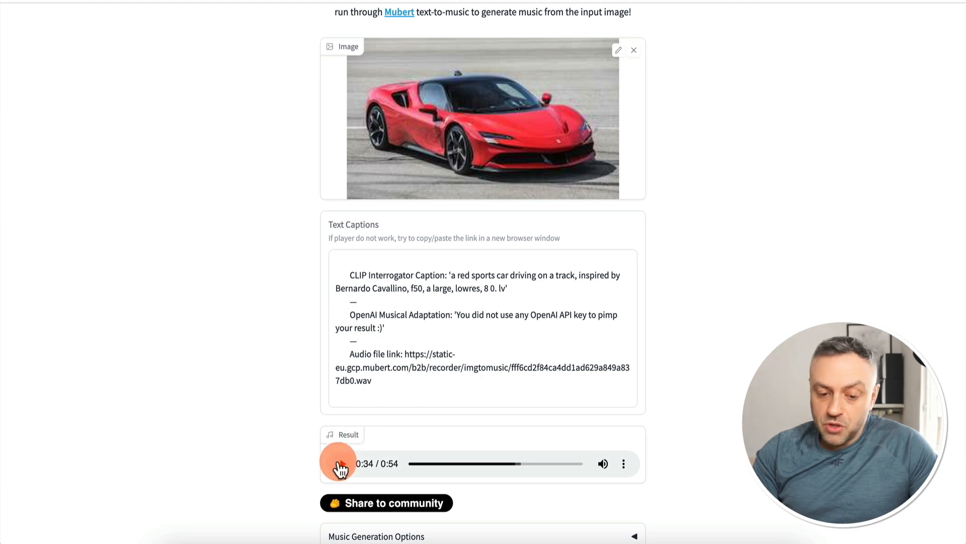
# Open the img-to-music Space's API documentation and examine the /run/i2m endpoint and its input payload
pyautogui.scroll(-3, 258, 430)
pyautogui.scroll(1, 272, 408)
pyautogui.scroll(5, 716, 271)
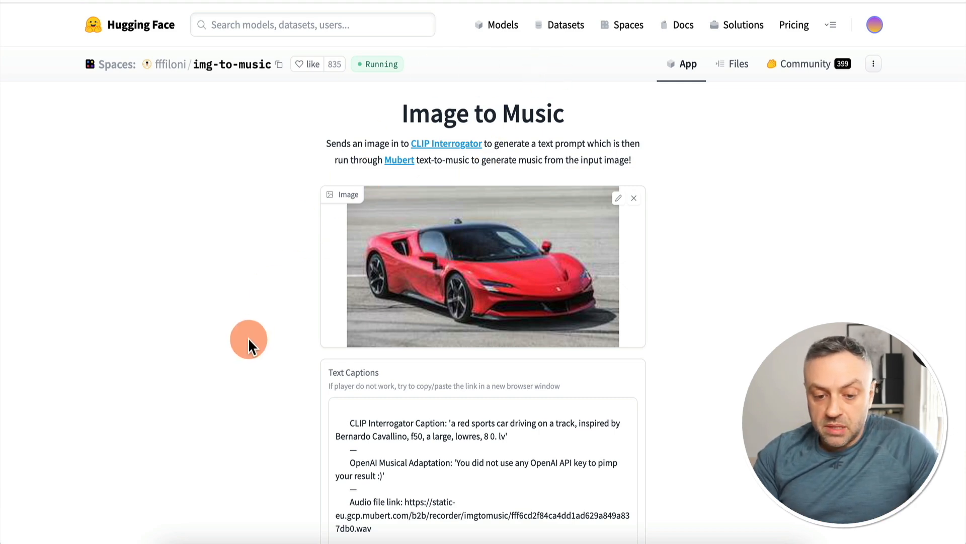
pyautogui.scroll(-7, 248, 337)
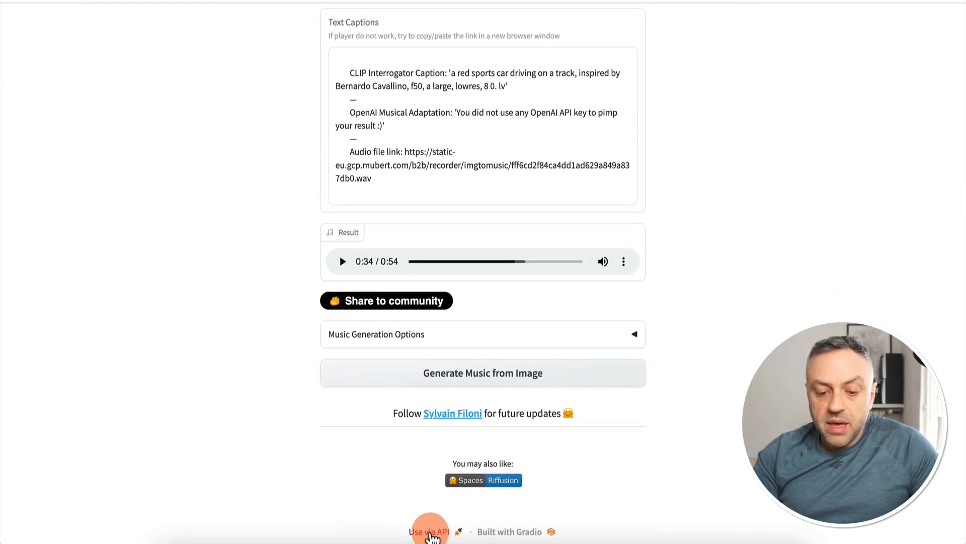
pyautogui.click(433, 534)
pyautogui.scroll(7, 645, 98)
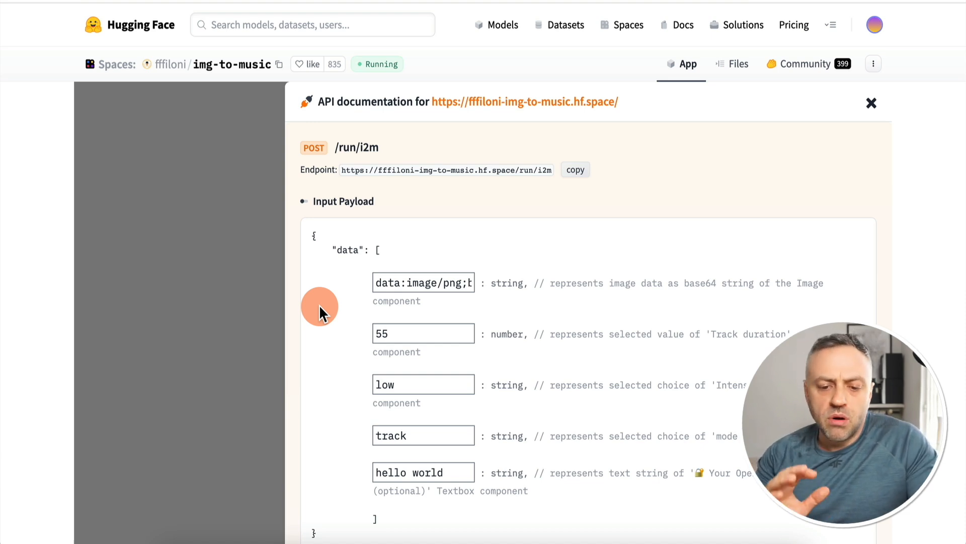
pyautogui.scroll(-1, 469, 248)
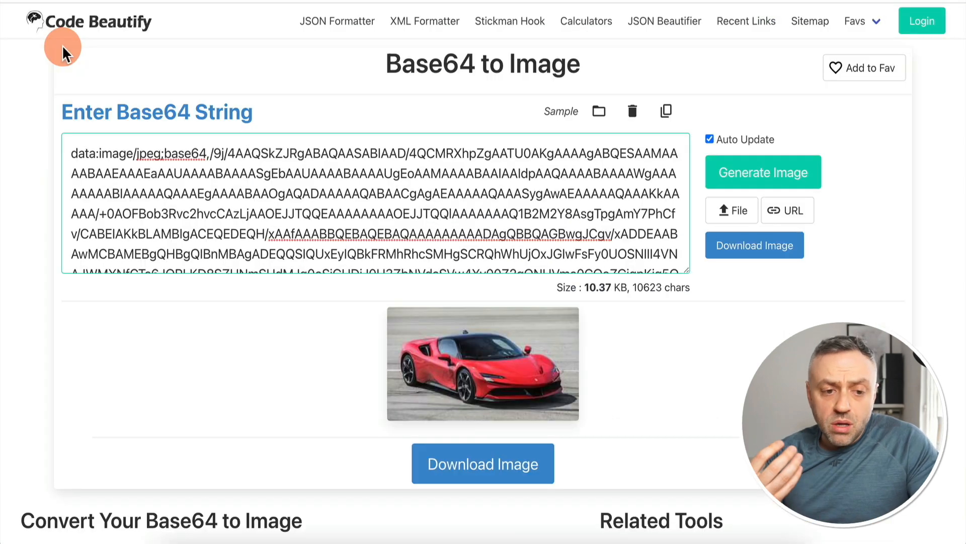
# On Code Beautify, view the Base64 to Image conversion, open the Image to Base64 converter and select the car image's Base64 string
pyautogui.moveTo(386, 64); pyautogui.dragTo(589, 79)
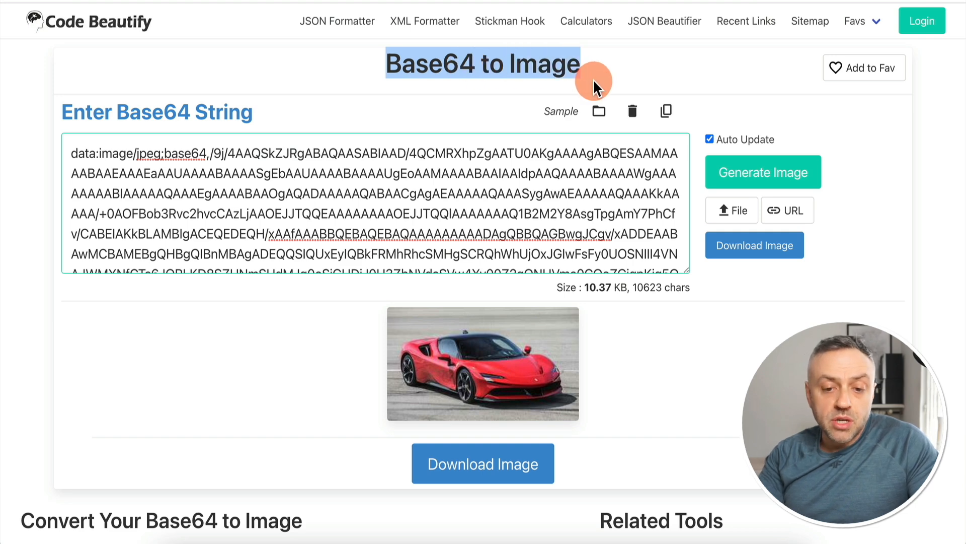
pyautogui.click(589, 79)
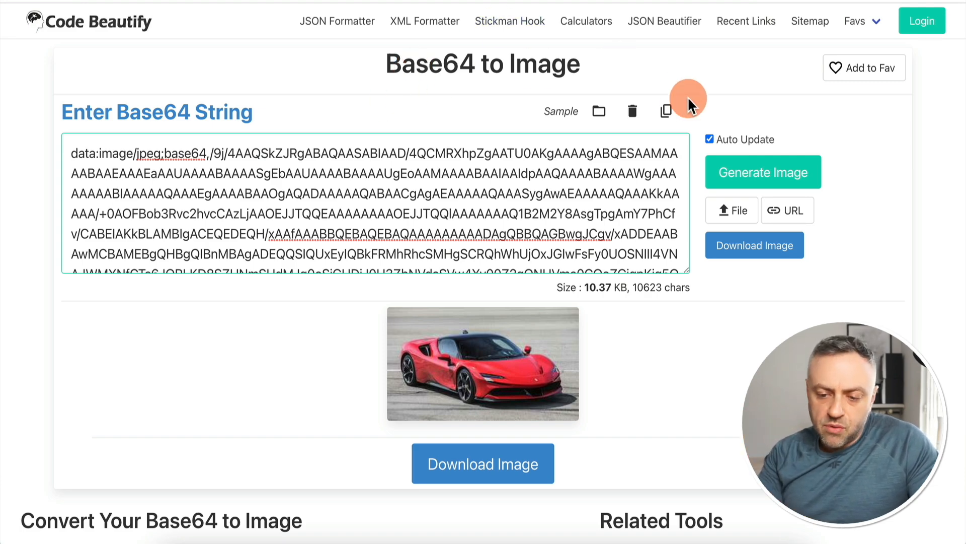
pyautogui.scroll(-10, 686, 97)
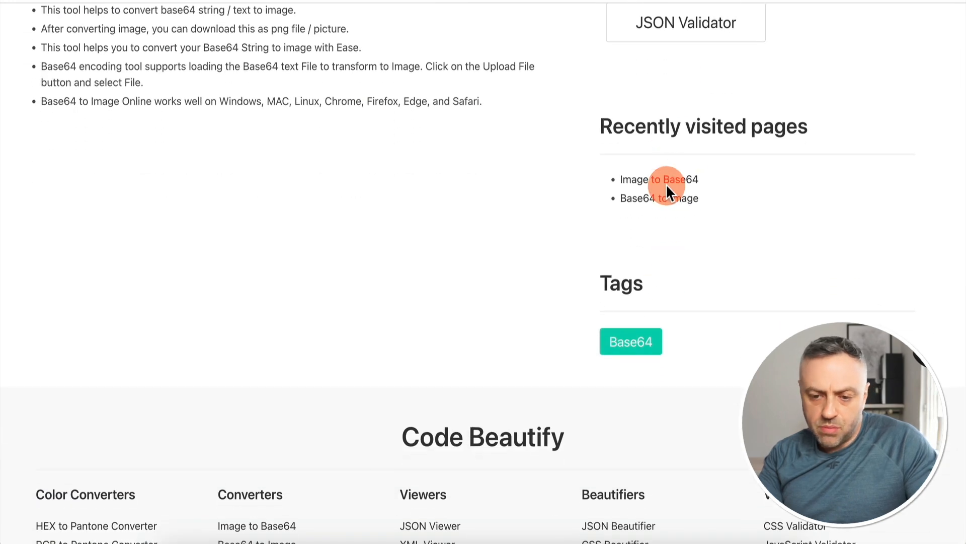
pyautogui.click(666, 183)
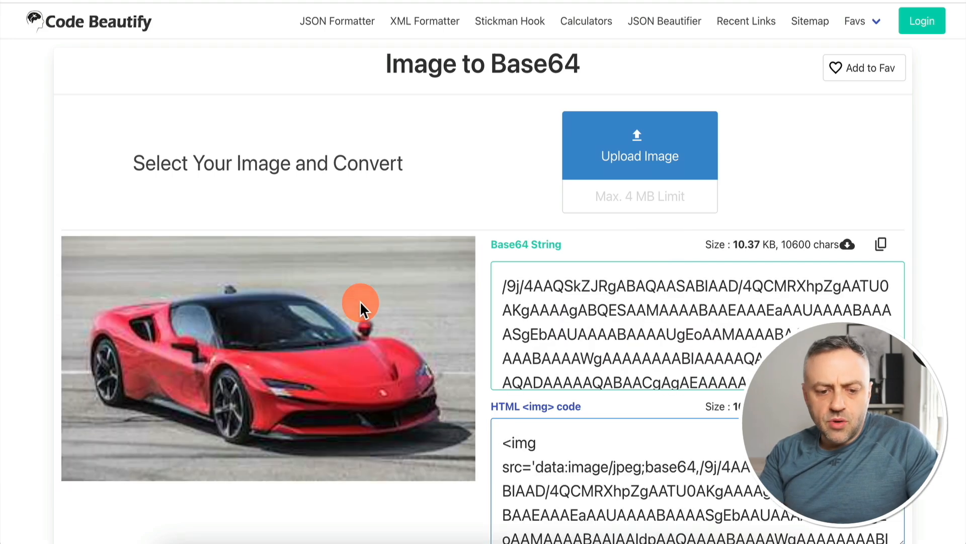
pyautogui.click(503, 282)
pyautogui.moveTo(502, 283); pyautogui.dragTo(671, 358)
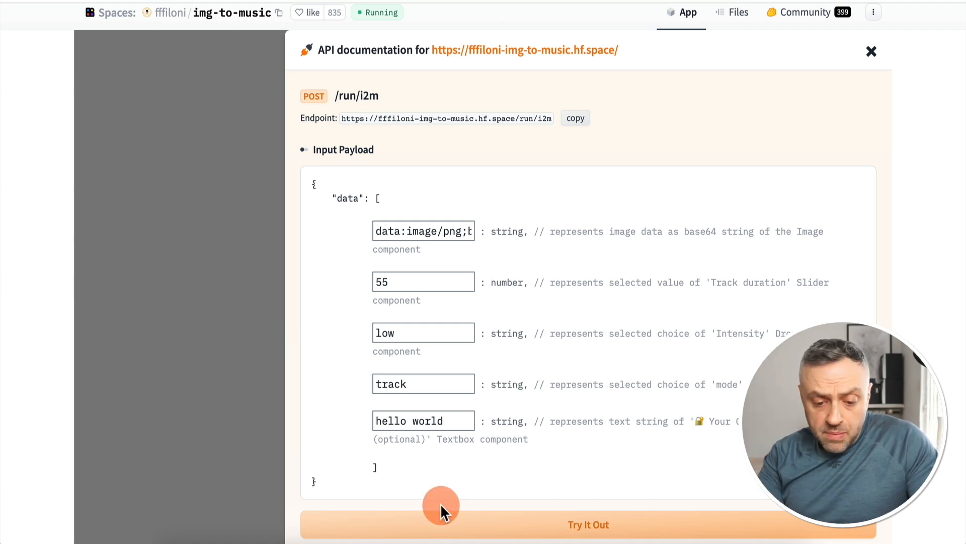
# Switch to Paw, examine the HuggingFace request body from the Base64 image data to the last parameters, and return to the API documentation
pyautogui.click(439, 541)
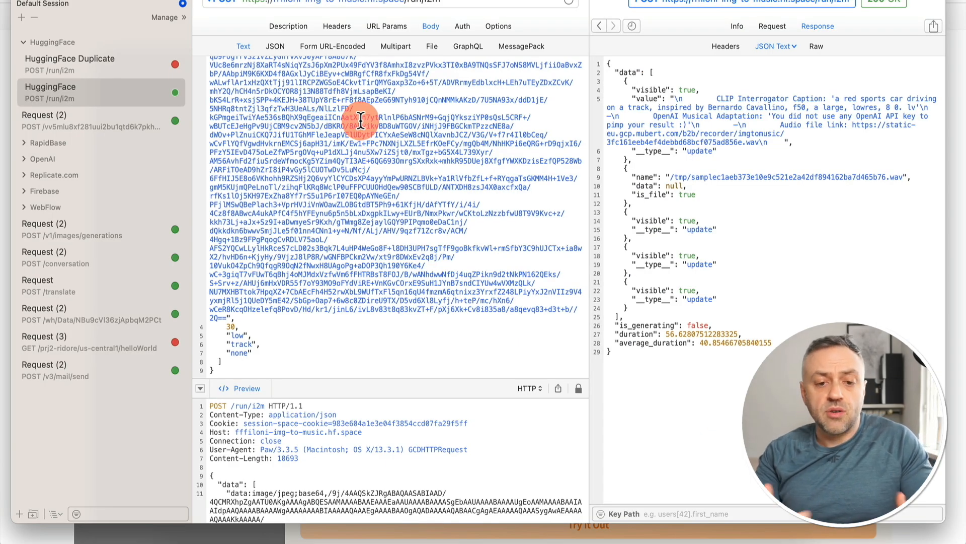
pyautogui.scroll(15, 361, 120)
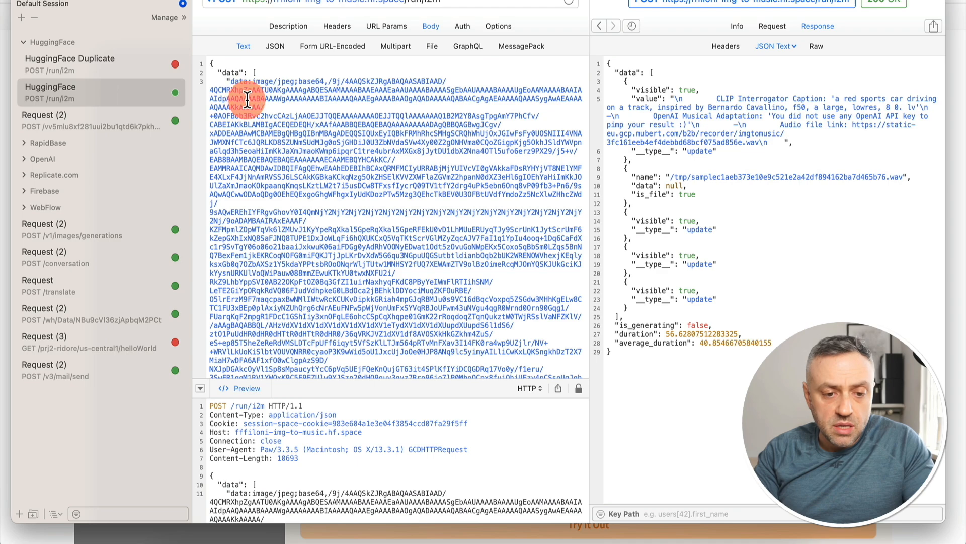
pyautogui.scroll(-10, 262, 172)
pyautogui.scroll(-5, 266, 172)
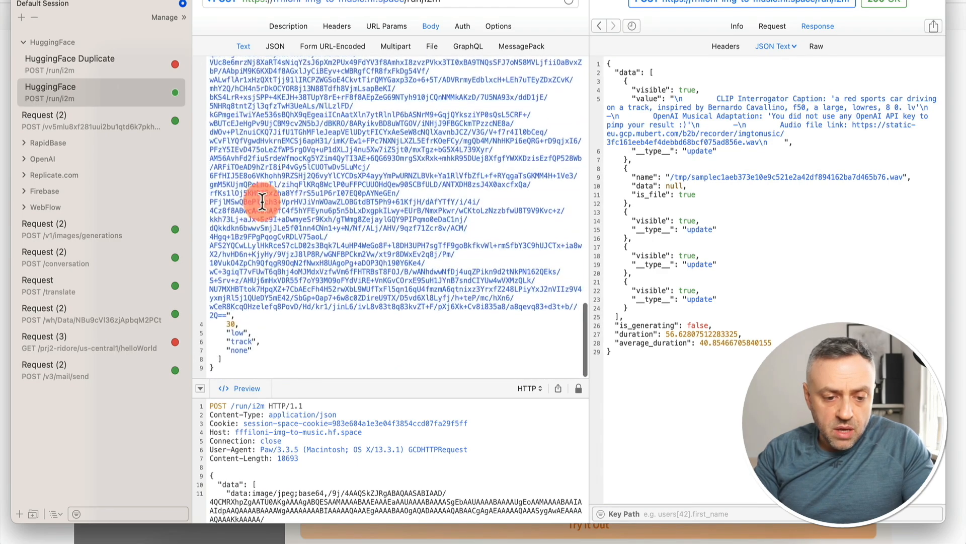
pyautogui.click(2, 314)
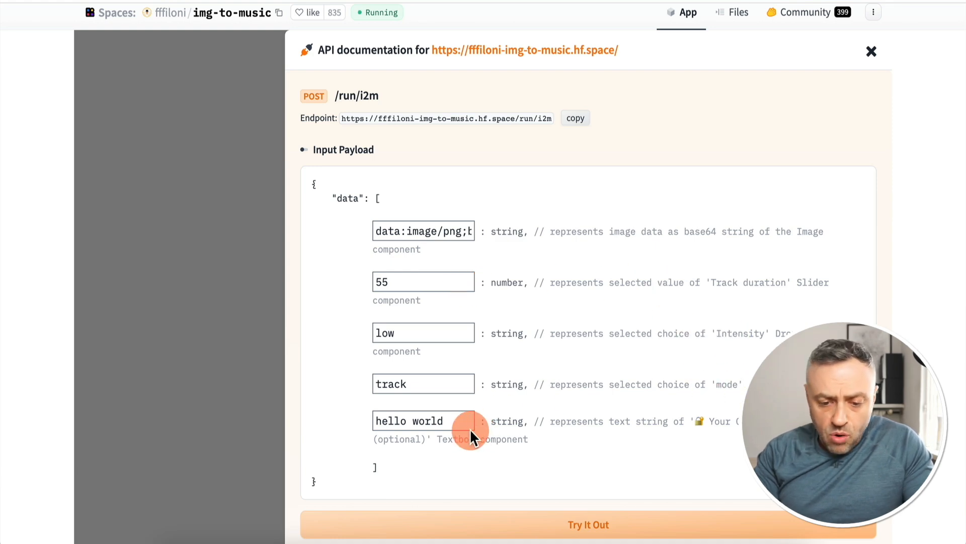
# Compare the response's audio file name in Paw with the file URL pattern in the API documentation's Response Object
pyautogui.press('super+Tab')
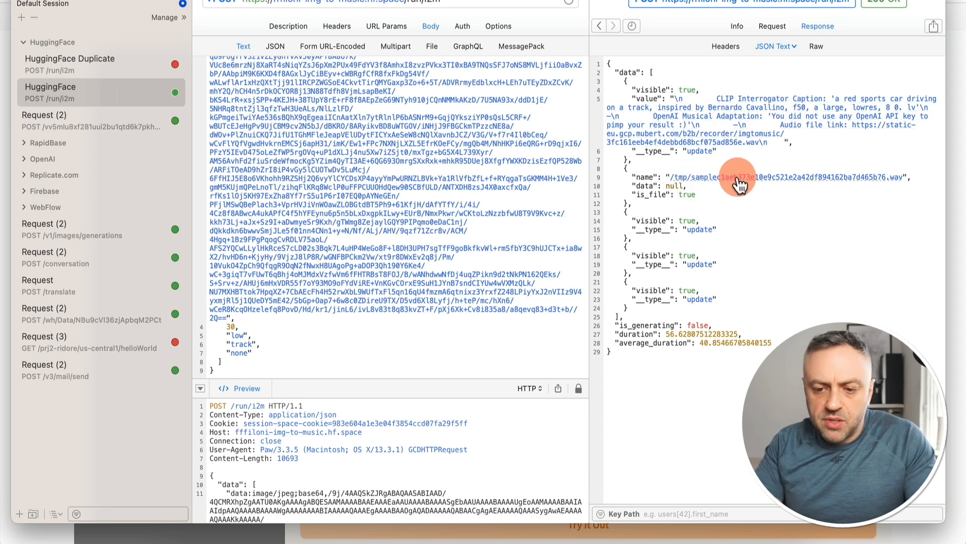
pyautogui.press('super+Tab')
pyautogui.scroll(-12, 553, 275)
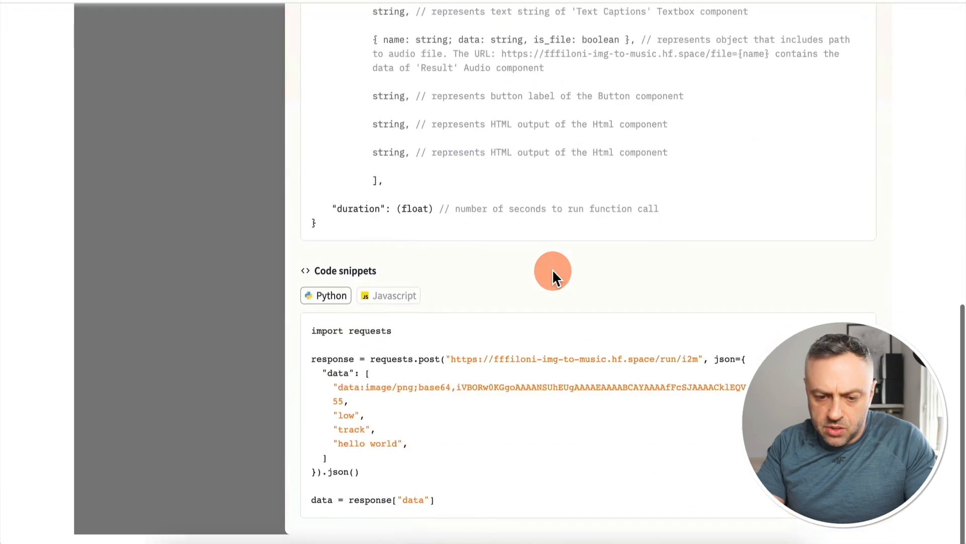
pyautogui.scroll(3, 553, 274)
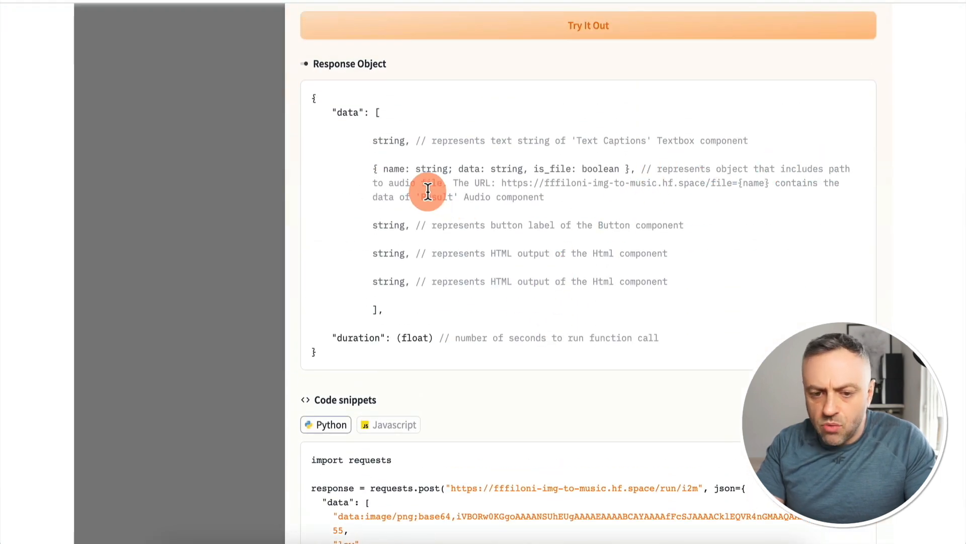
pyautogui.moveTo(502, 183); pyautogui.dragTo(757, 183)
pyautogui.press('super+Tab')
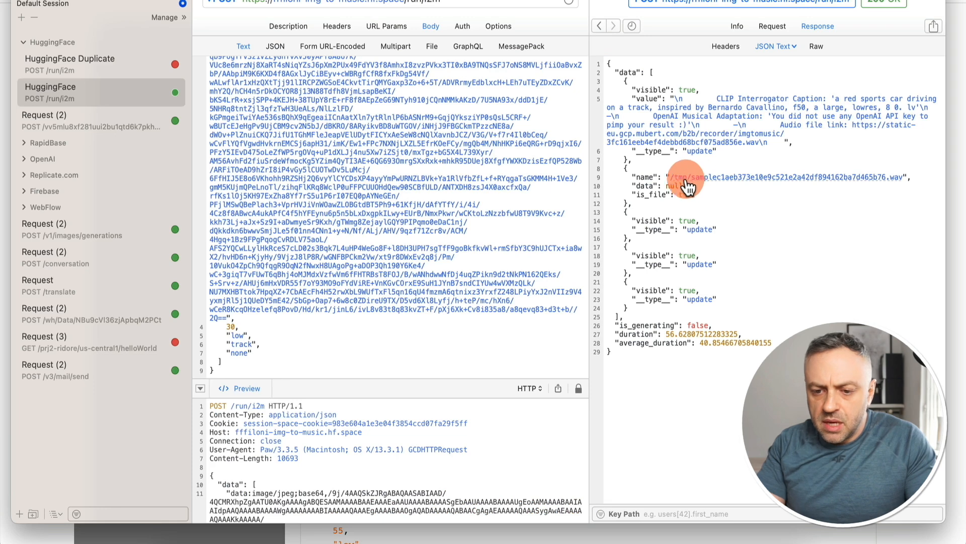
pyautogui.press('super+Tab')
pyautogui.moveTo(502, 182); pyautogui.dragTo(735, 175)
pyautogui.press('super+Tab')
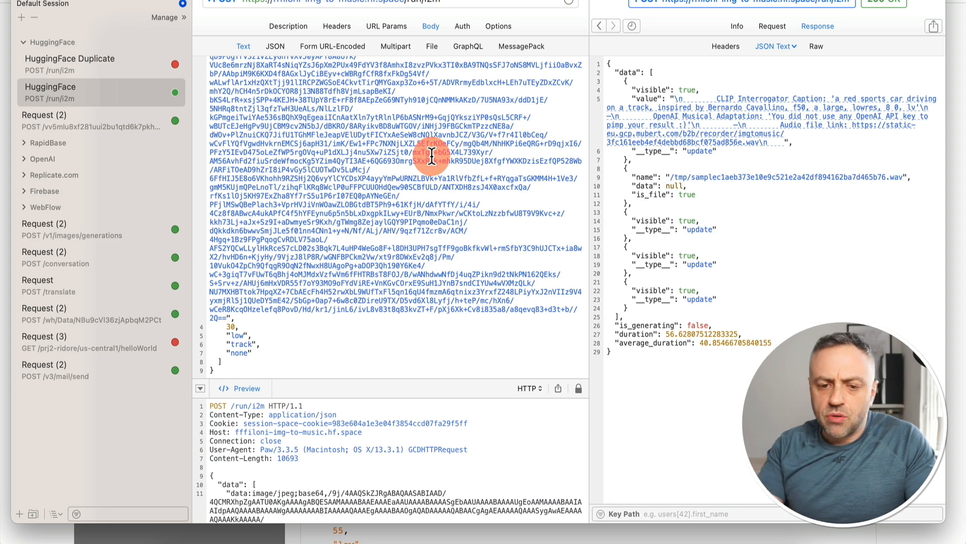
# In the apr17-HF test app in the browser, enter the car image URL ending in imgtr.ee/images/2023/04/17/yiJYA.jpg and start making music
pyautogui.click(1, 238)
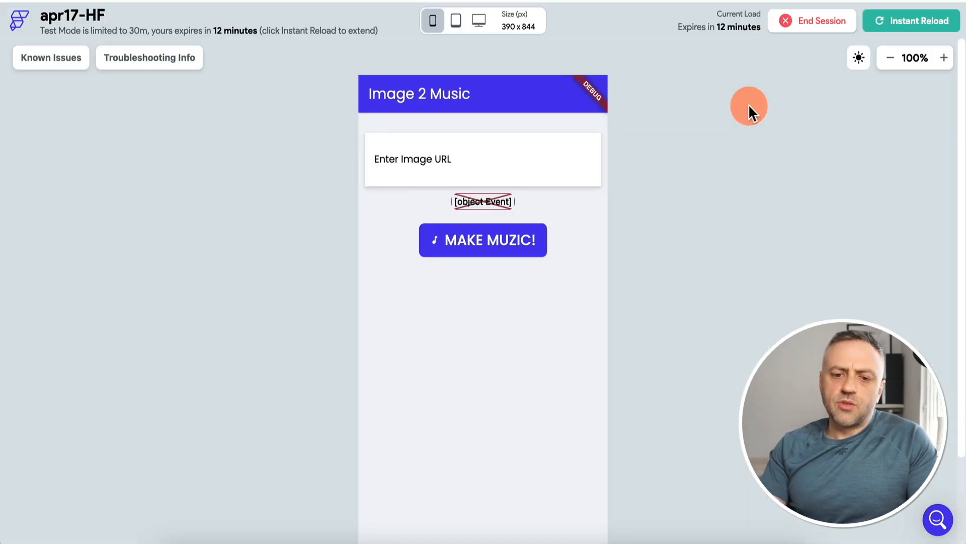
pyautogui.click(468, 156)
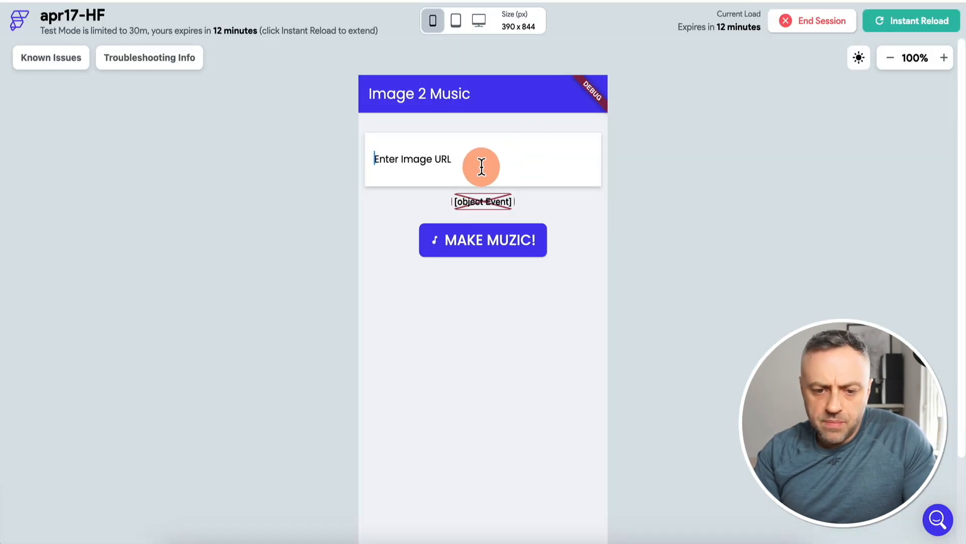
pyautogui.write('https://imgtr.ee/images/2023/04/17/yiJYA.jpg')
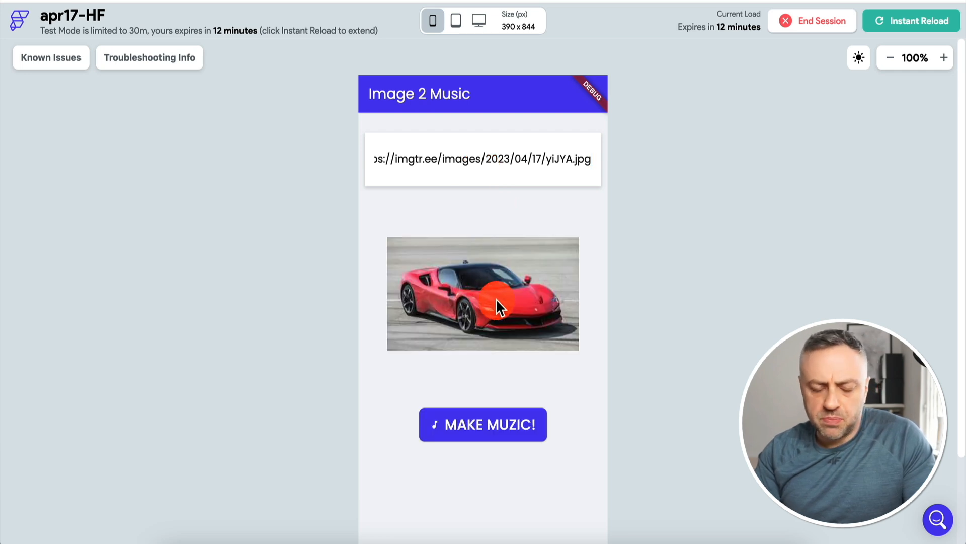
pyautogui.scroll(-2, 323, 313)
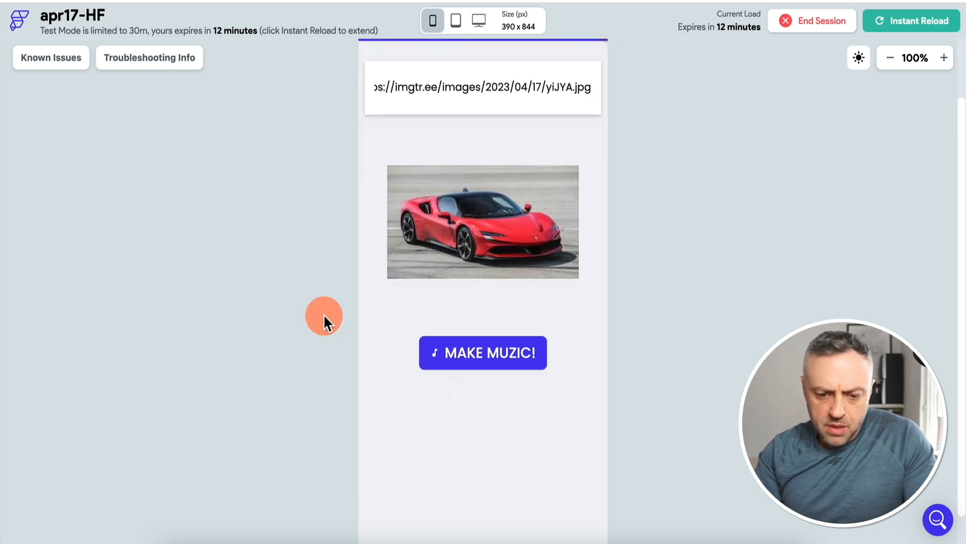
pyautogui.click(489, 358)
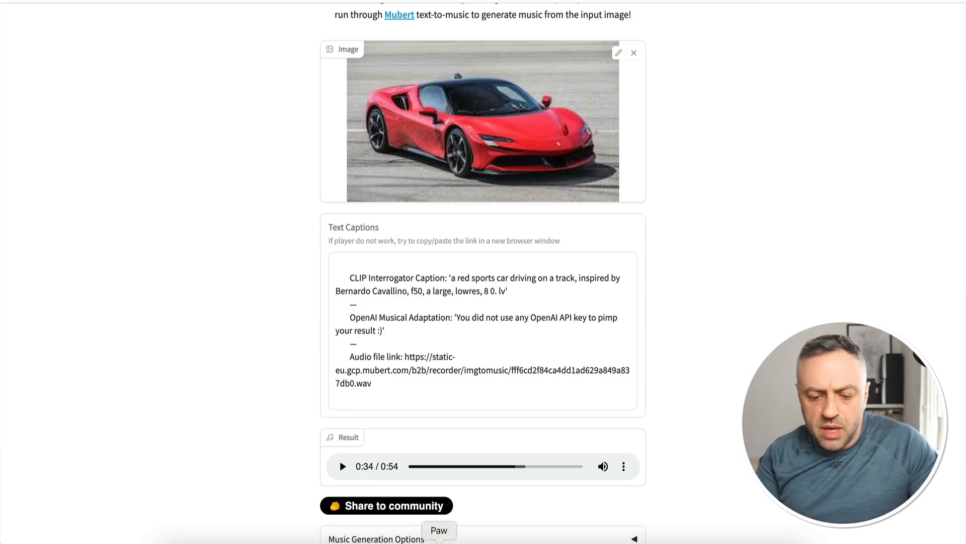
# In Paw, compare the responses of the HuggingFace Duplicate and HuggingFace requests, and switch back to the browser for the HuggingFace Mock API scenario
pyautogui.click(442, 541)
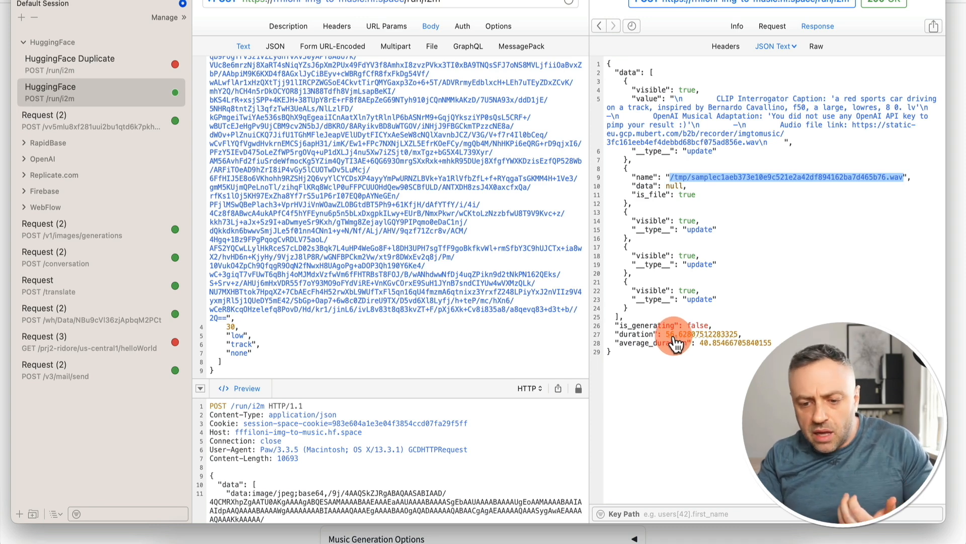
pyautogui.click(84, 55)
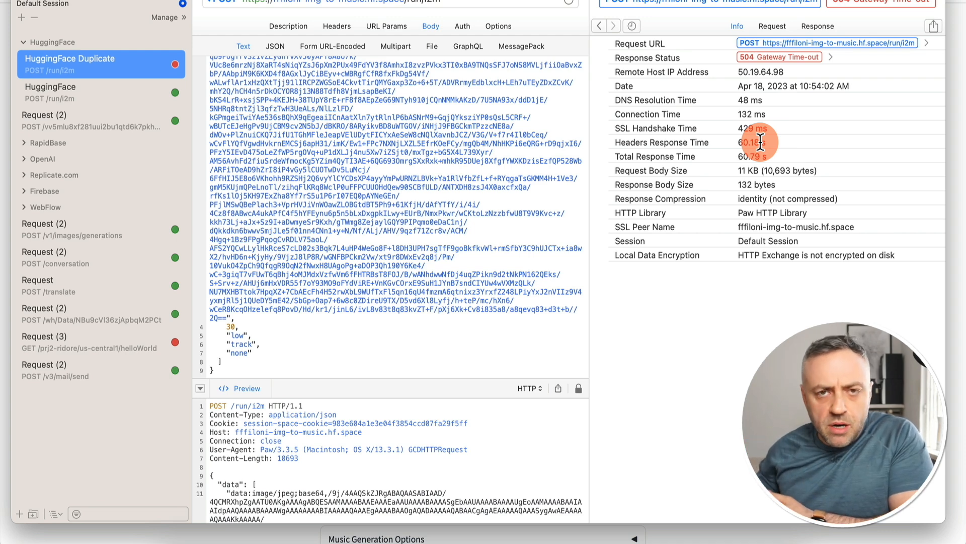
pyautogui.click(80, 89)
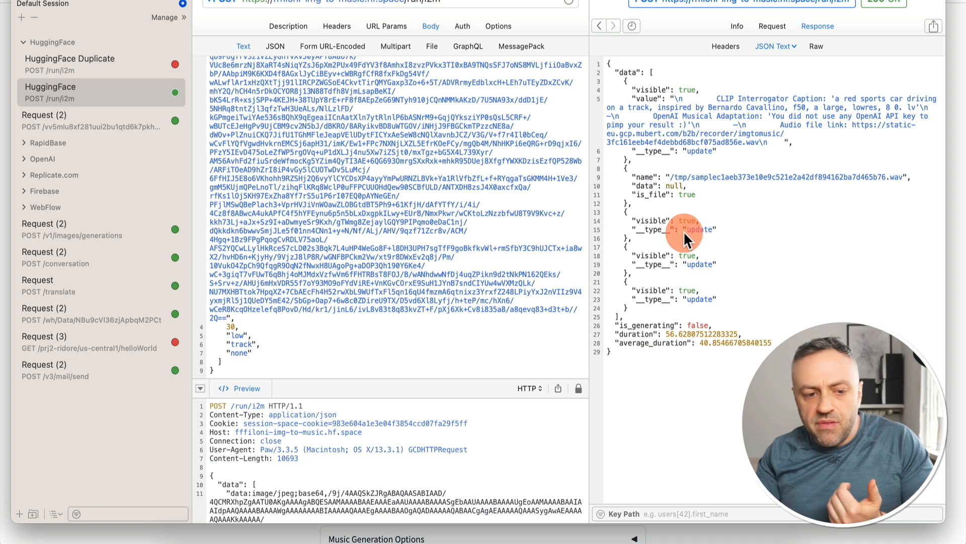
pyautogui.click(2, 189)
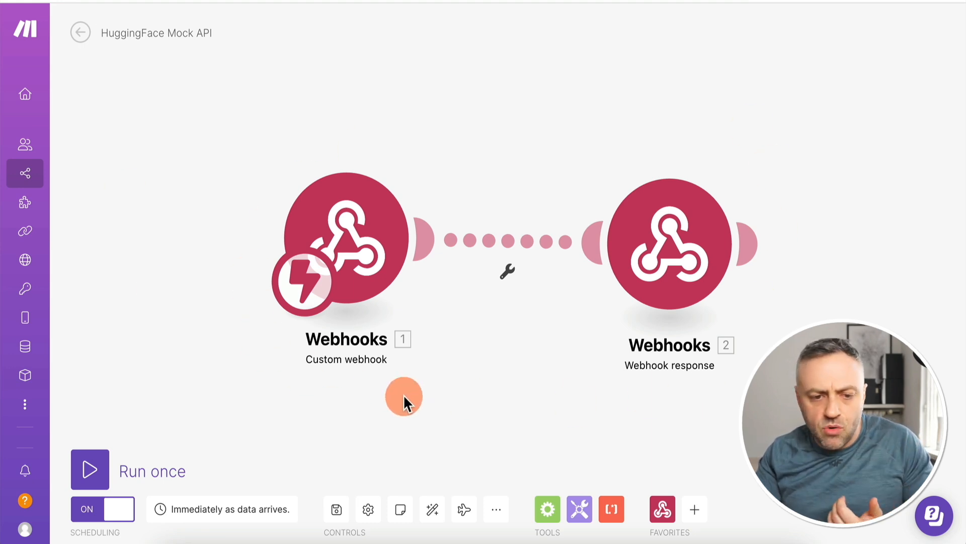
# Inspect the custom webhook and the webhook response's status and JSON body in the HuggingFace Mock API scenario
pyautogui.click(333, 224)
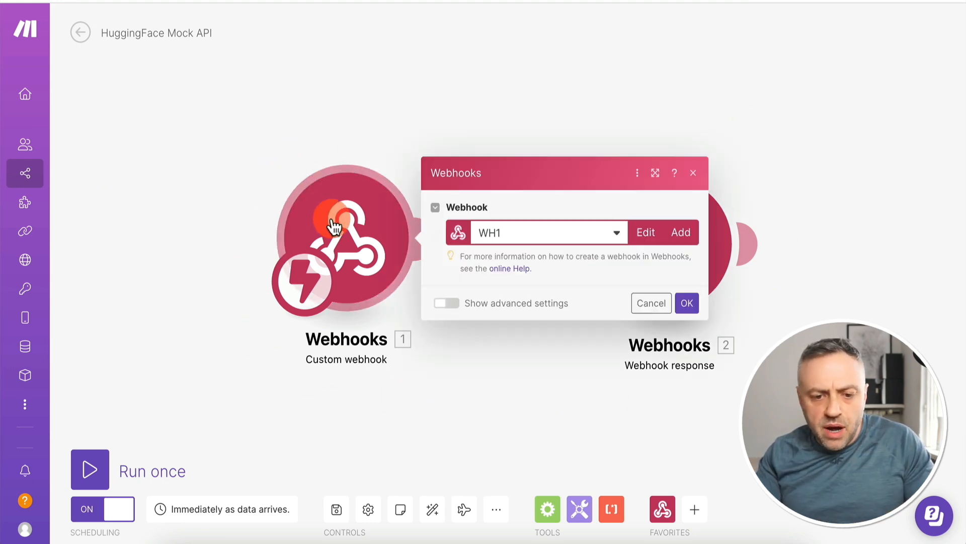
pyautogui.click(469, 210)
pyautogui.click(515, 82)
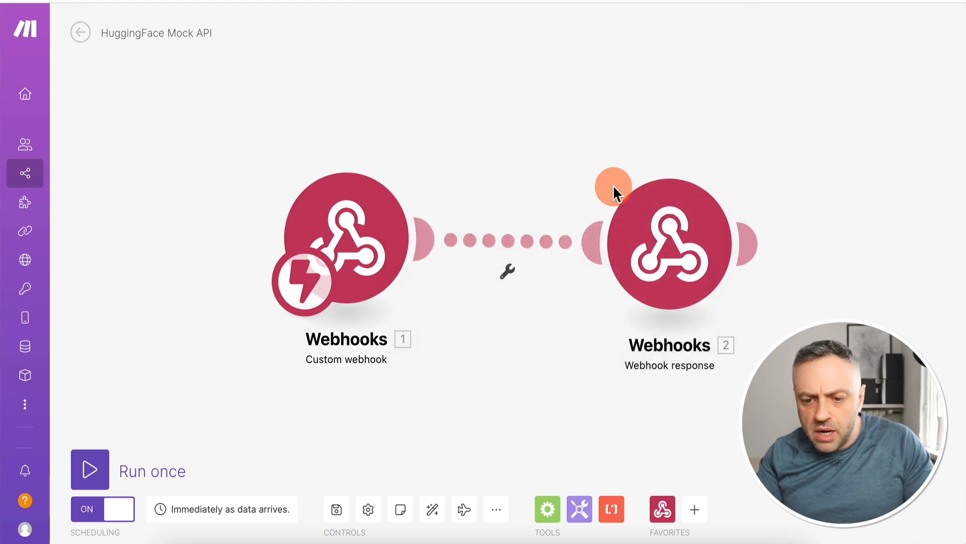
pyautogui.click(673, 234)
pyautogui.scroll(-5, 416, 207)
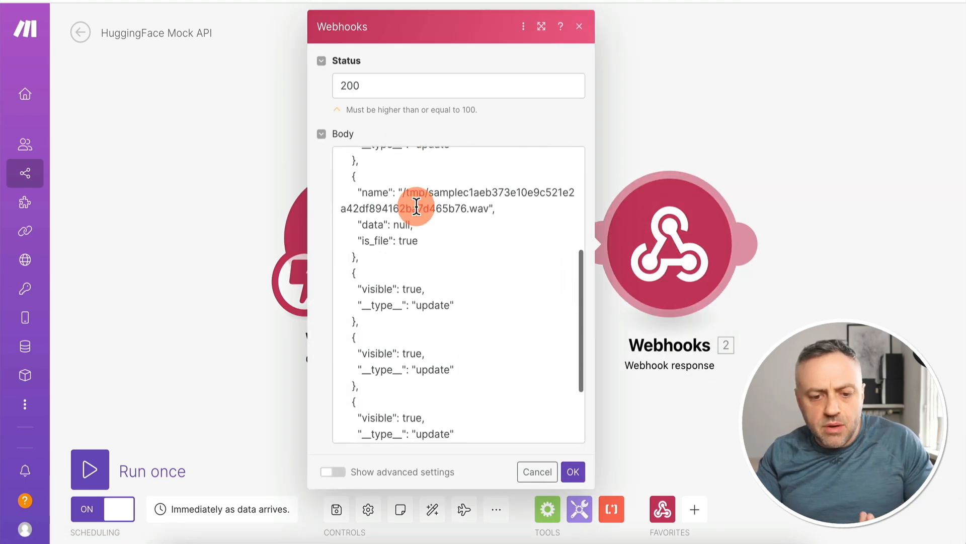
pyautogui.scroll(4, 416, 207)
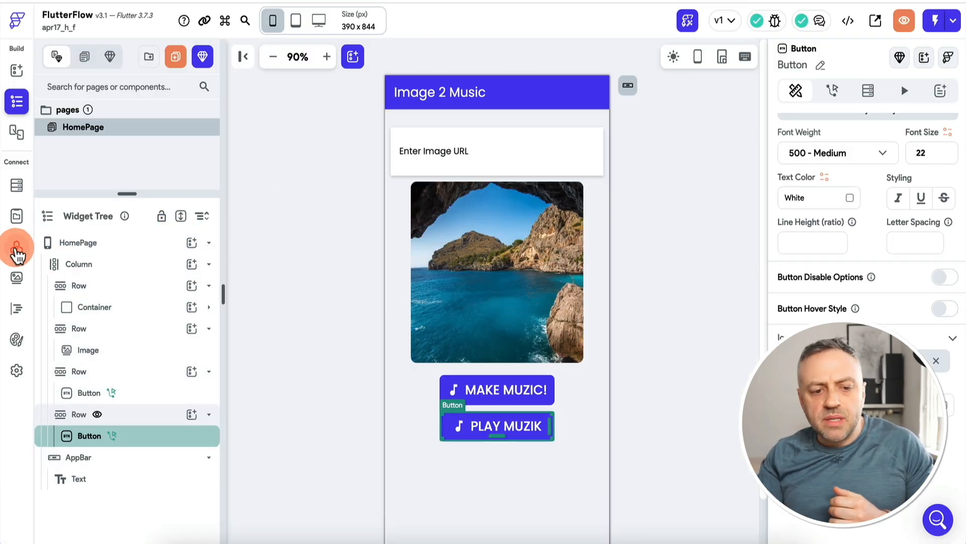
# In the FlutterFlow project apr17_h_f, run a test of the ImgToMusicB API call and examine the response body
pyautogui.click(16, 247)
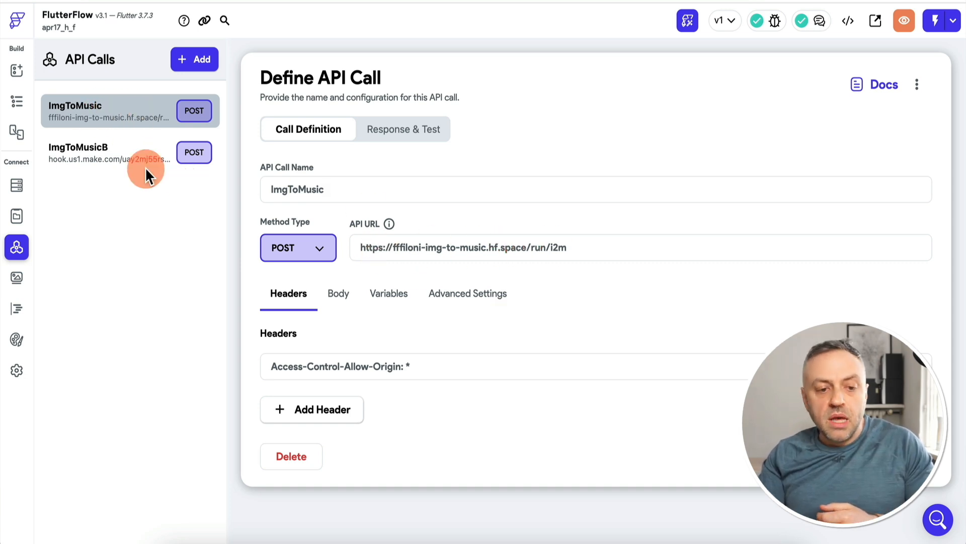
pyautogui.click(123, 163)
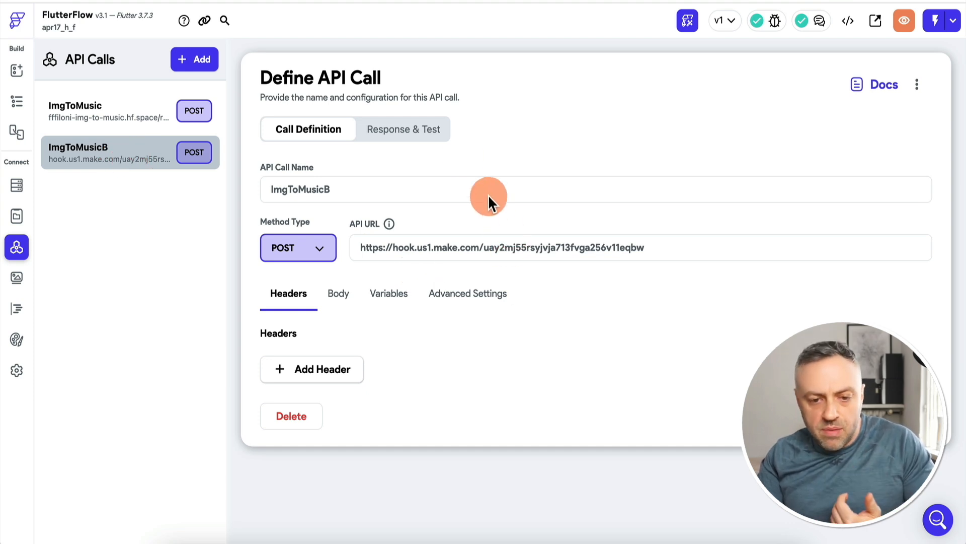
pyautogui.click(429, 132)
pyautogui.scroll(-5, 509, 370)
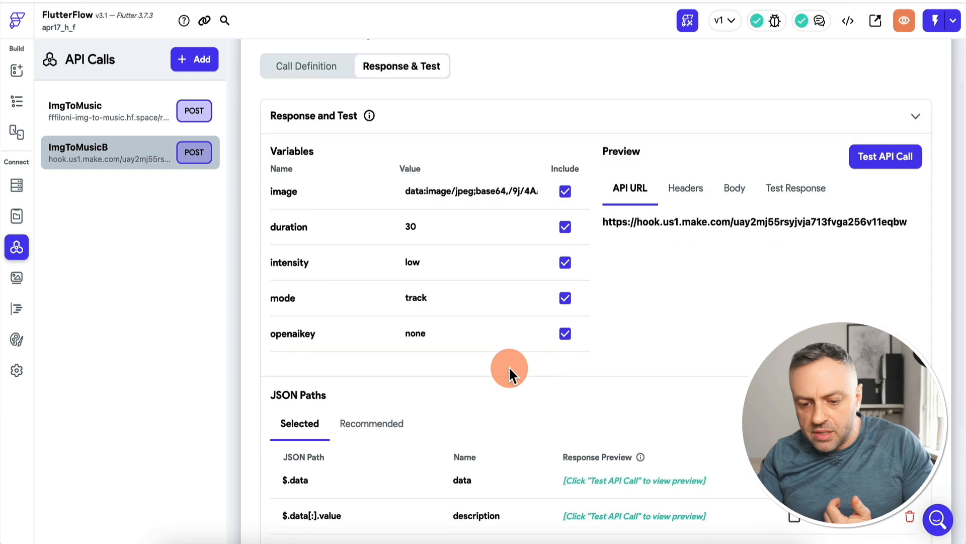
pyautogui.scroll(5, 589, 282)
pyautogui.click(881, 224)
pyautogui.click(892, 221)
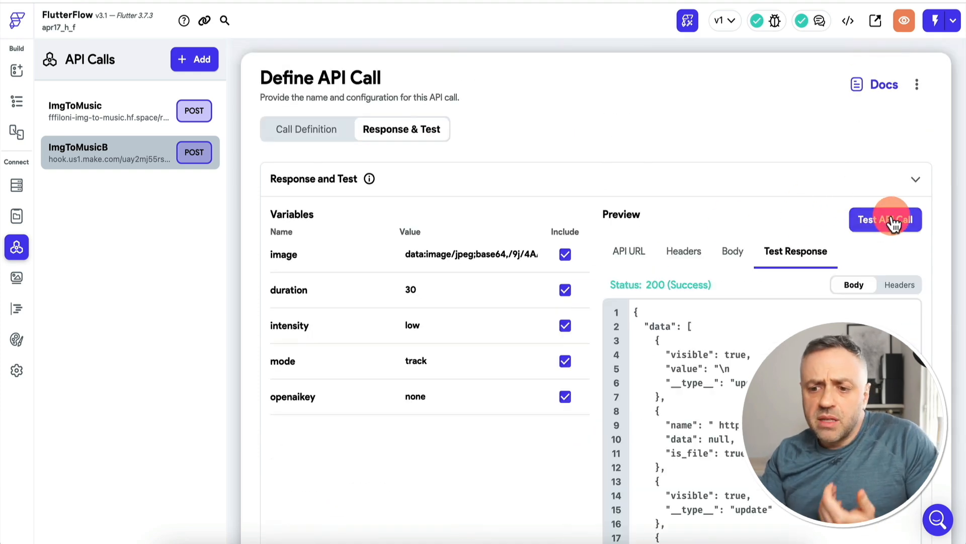
pyautogui.click(725, 368)
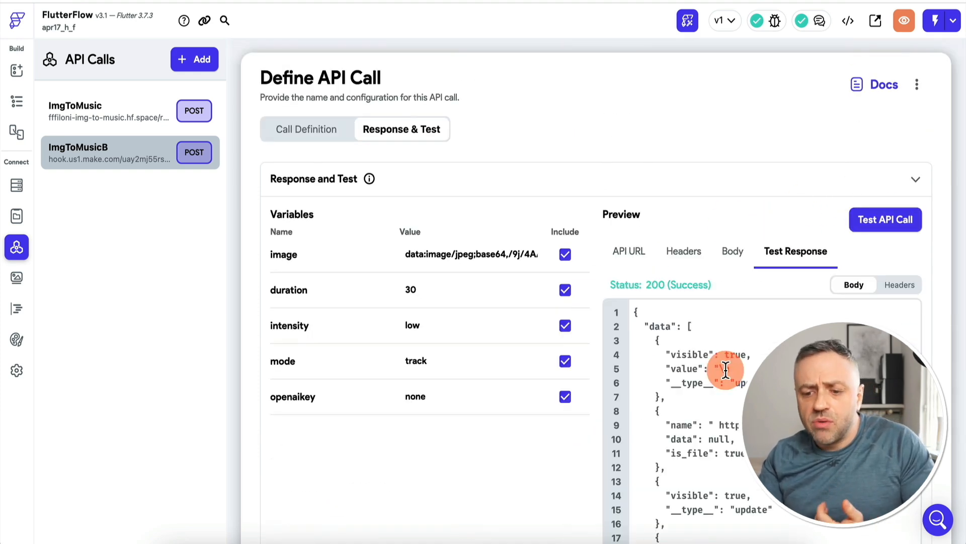
pyautogui.scroll(-3, 726, 369)
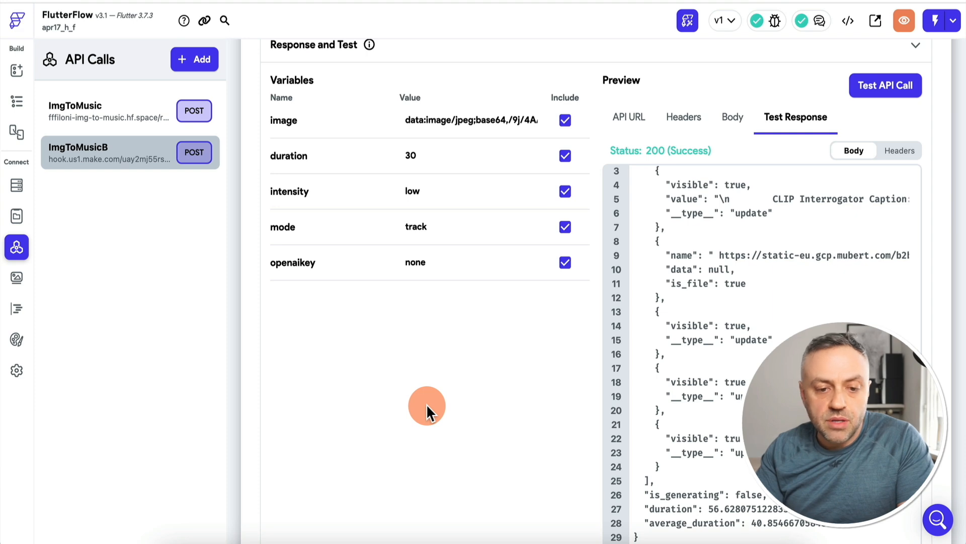
# Review the project's app state variables and their data types, and return to the page builder
pyautogui.click(17, 69)
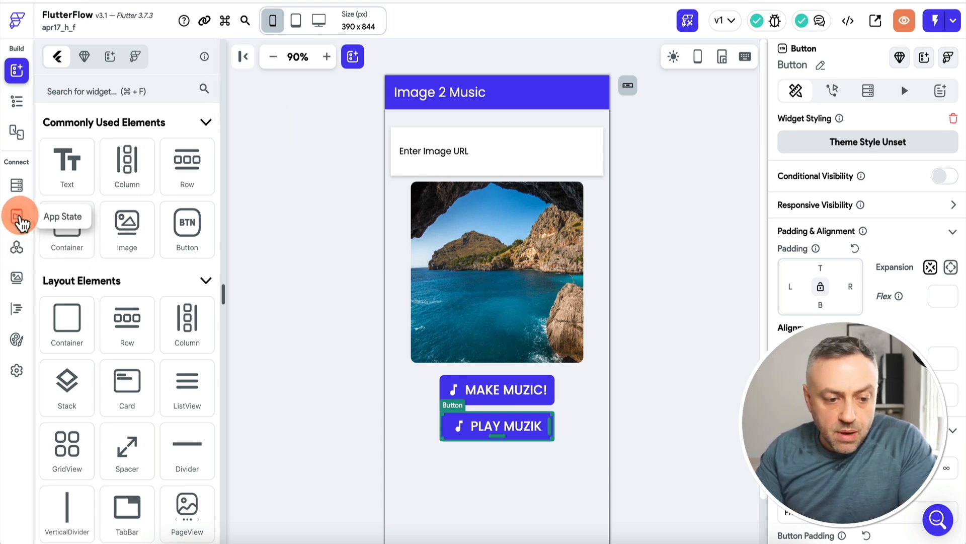
pyautogui.click(18, 218)
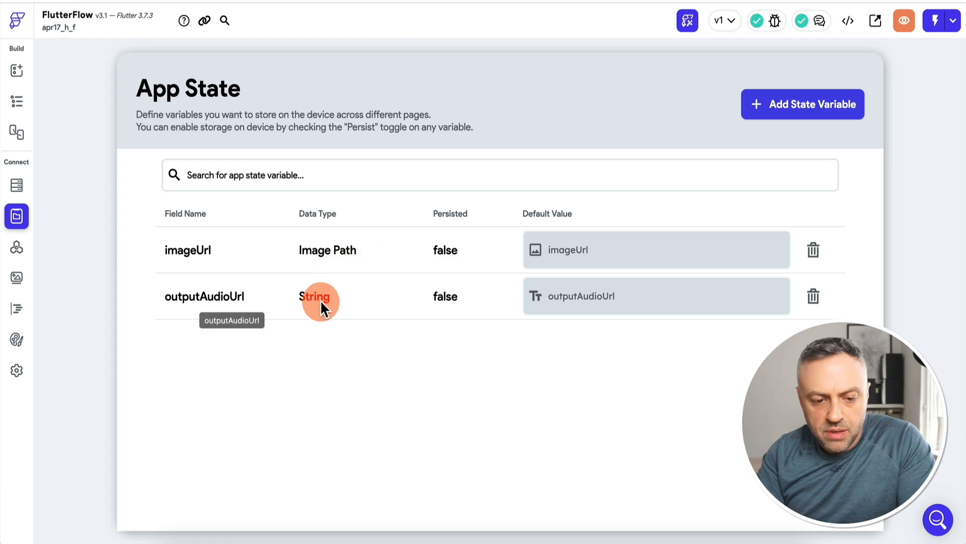
pyautogui.click(21, 72)
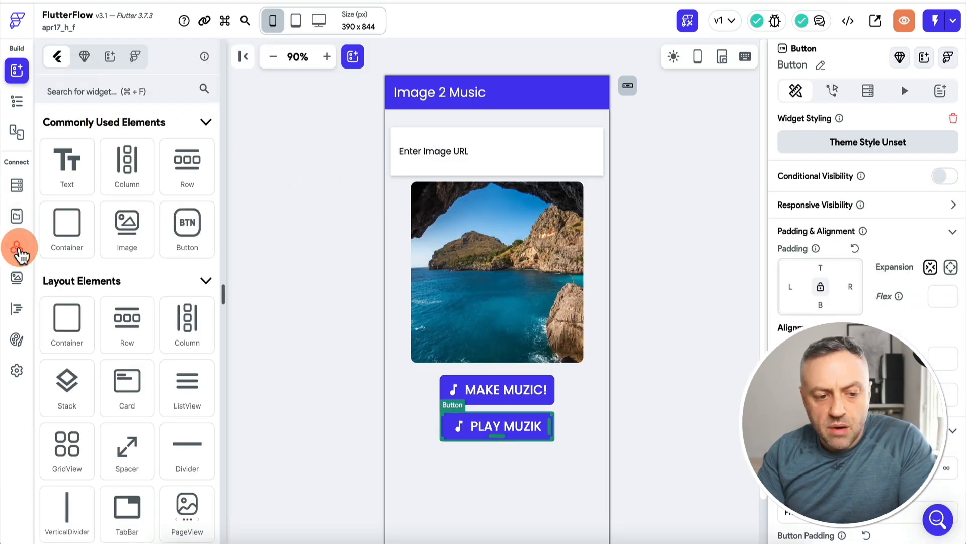
# Compare the ImgToMusic API call's method and URL with the endpoint in the img-to-music space's API documentation on Hugging Face
pyautogui.click(19, 251)
pyautogui.click(61, 117)
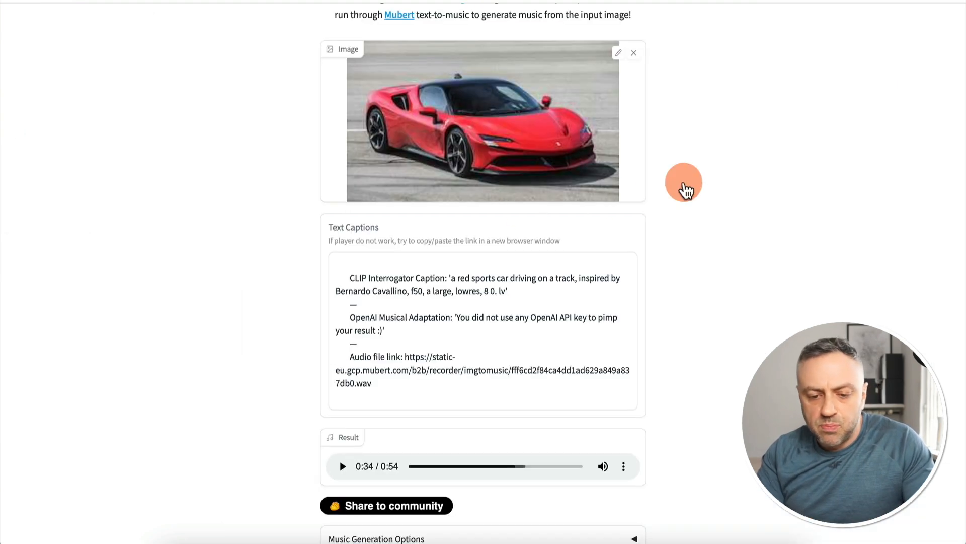
pyautogui.scroll(4, 755, 146)
pyautogui.scroll(-15, 753, 147)
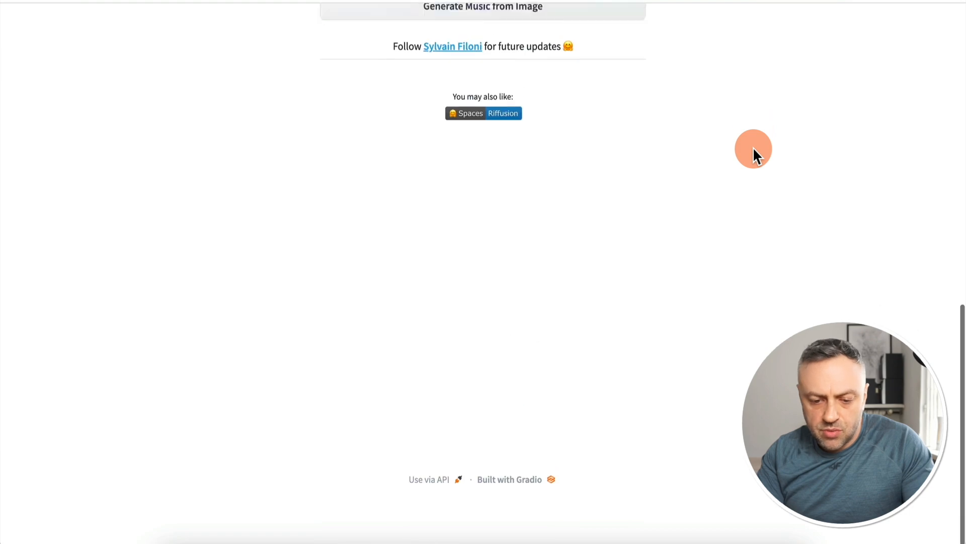
pyautogui.click(431, 529)
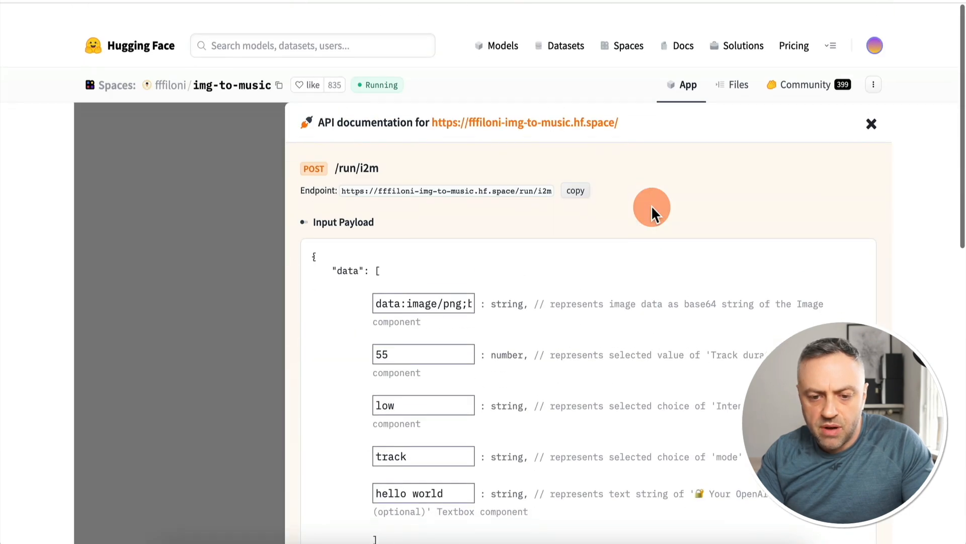
pyautogui.scroll(-4, 435, 323)
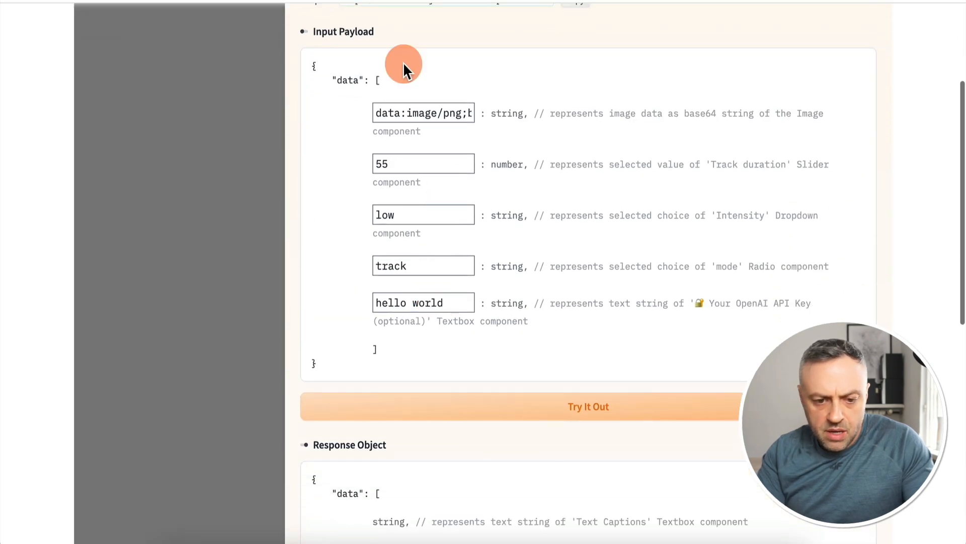
pyautogui.scroll(-6, 388, 291)
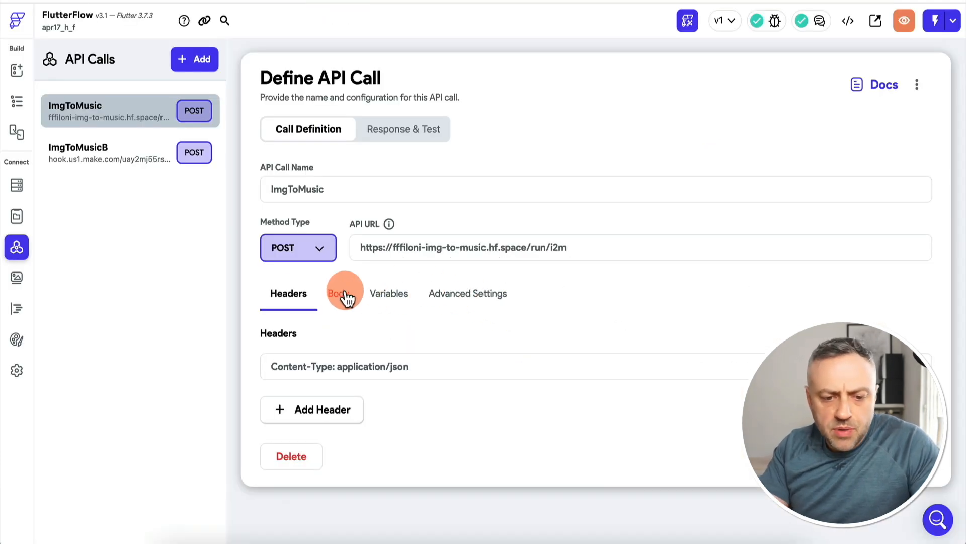
# Compare the JSON body of the ImgToMusic call in FlutterFlow with the Input Payload in the Hugging Face API documentation
pyautogui.click(344, 301)
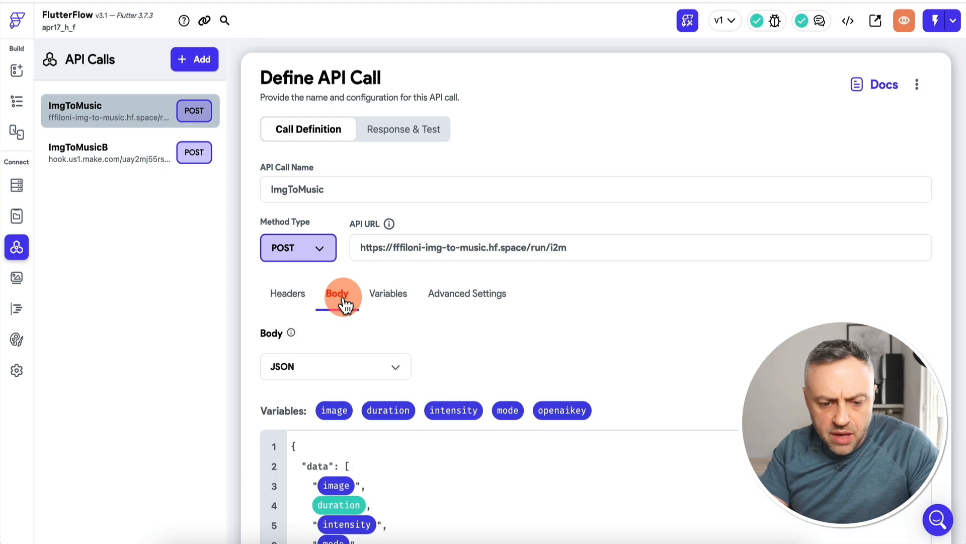
pyautogui.scroll(-2, 358, 425)
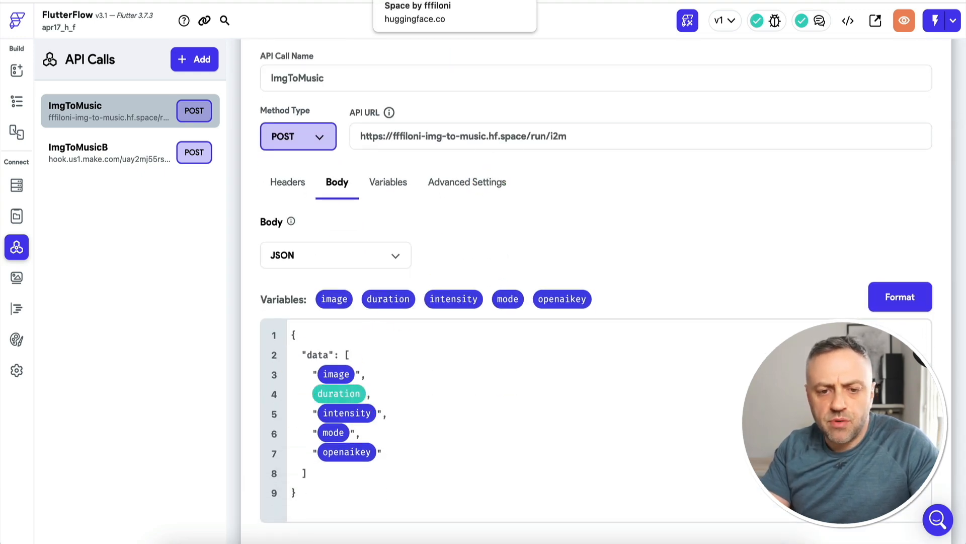
pyautogui.click(427, 1)
pyautogui.scroll(8, 402, 189)
pyautogui.moveTo(313, 129); pyautogui.dragTo(324, 427)
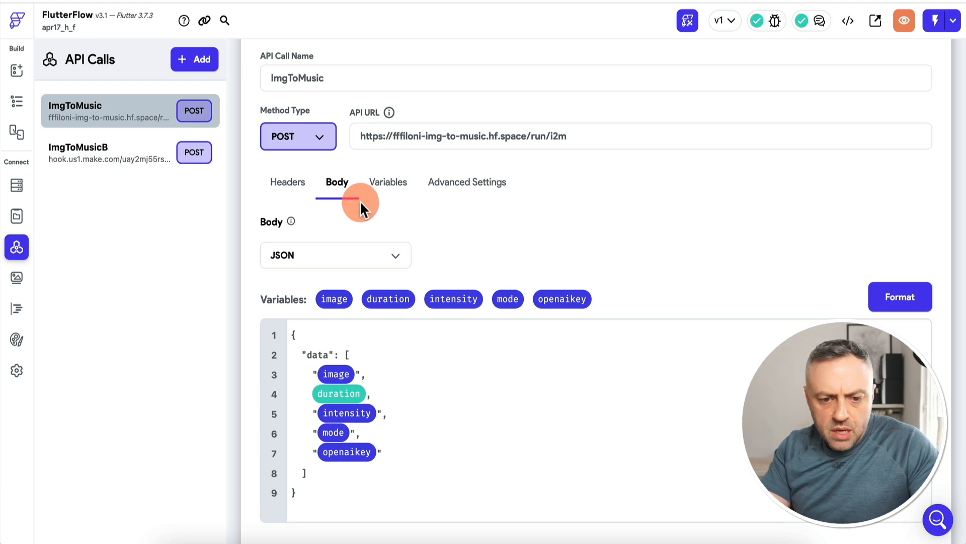
# Review the ImgToMusic call's variable names and types, its test values and its selected JSON paths
pyautogui.click(388, 184)
pyautogui.scroll(-1, 491, 224)
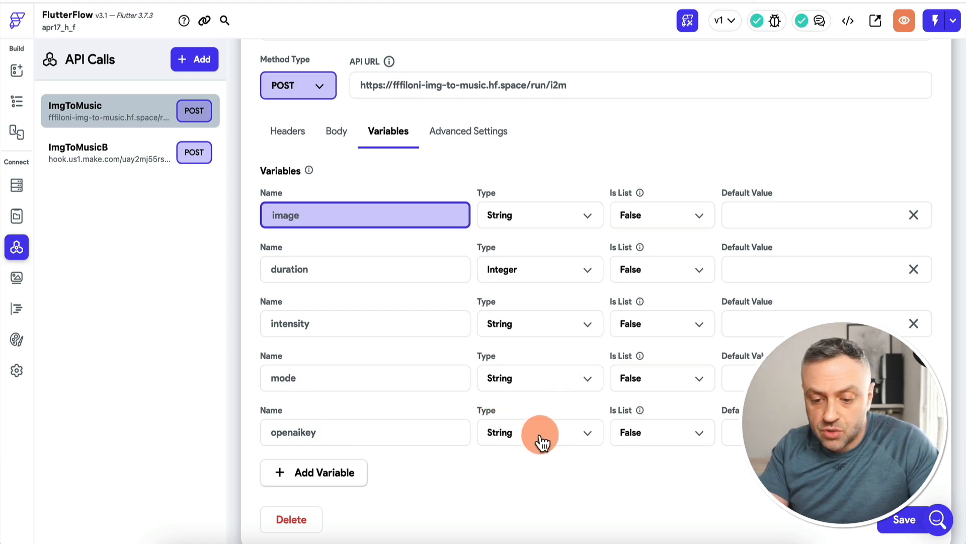
pyautogui.scroll(3, 539, 435)
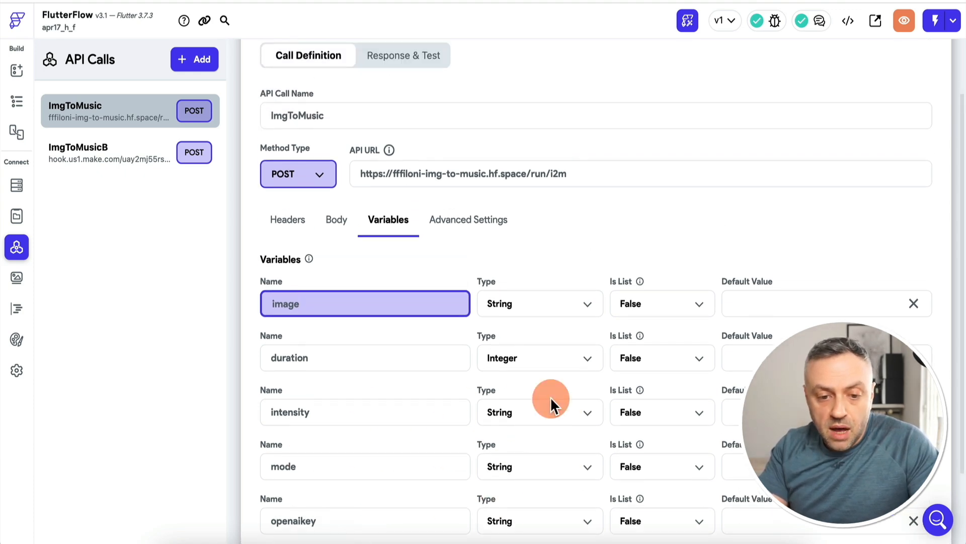
pyautogui.scroll(2, 492, 95)
pyautogui.click(409, 103)
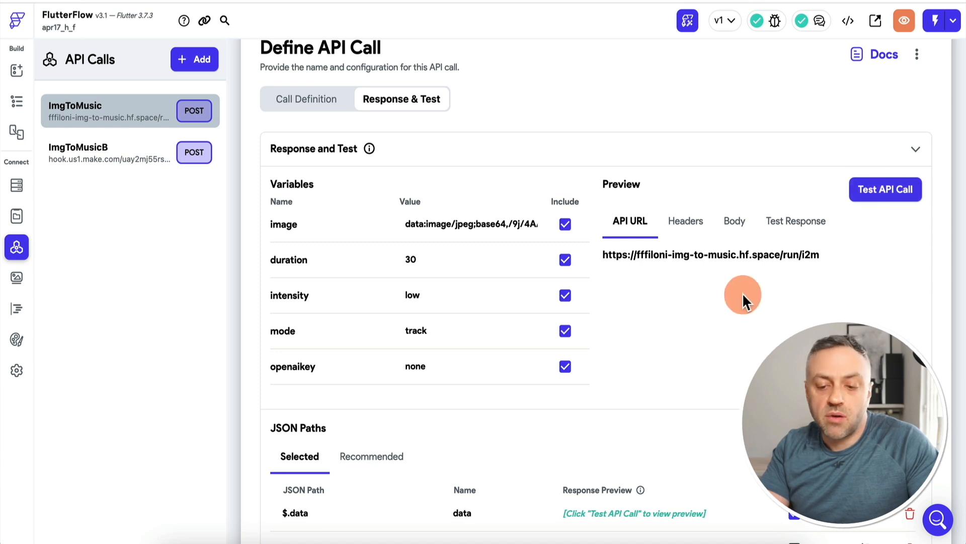
pyautogui.scroll(-4, 531, 441)
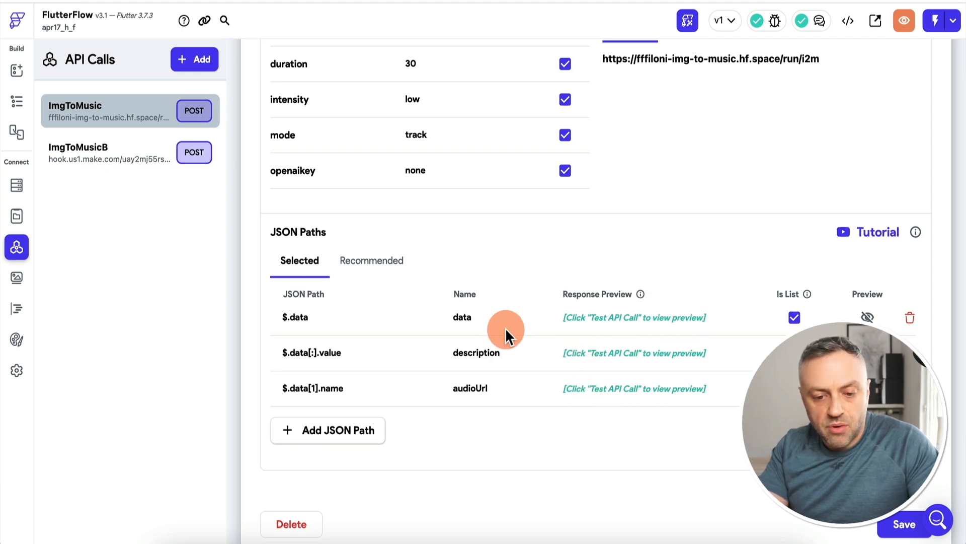
# Test the ImgToMusicB API call again and examine the response alongside the previews of its selected JSON paths
pyautogui.click(119, 160)
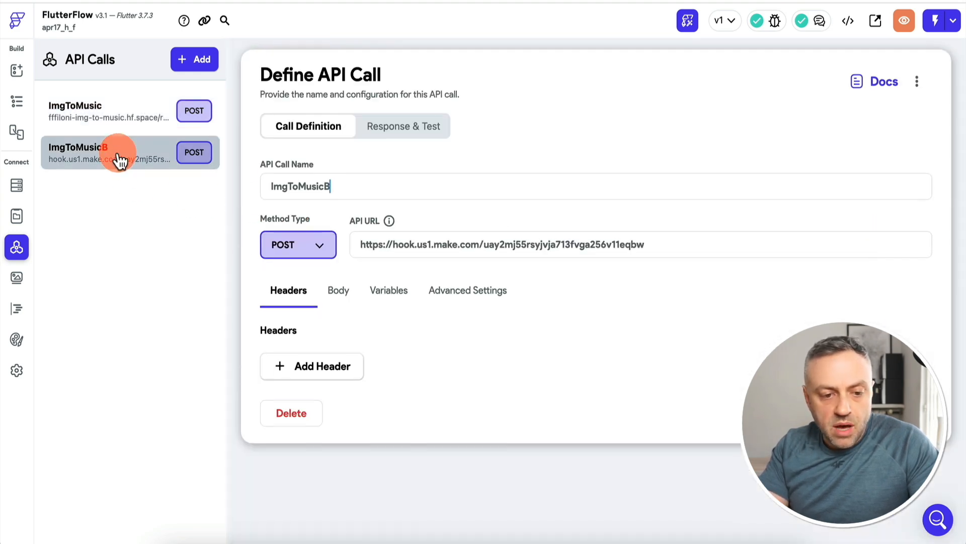
pyautogui.click(403, 129)
pyautogui.click(894, 224)
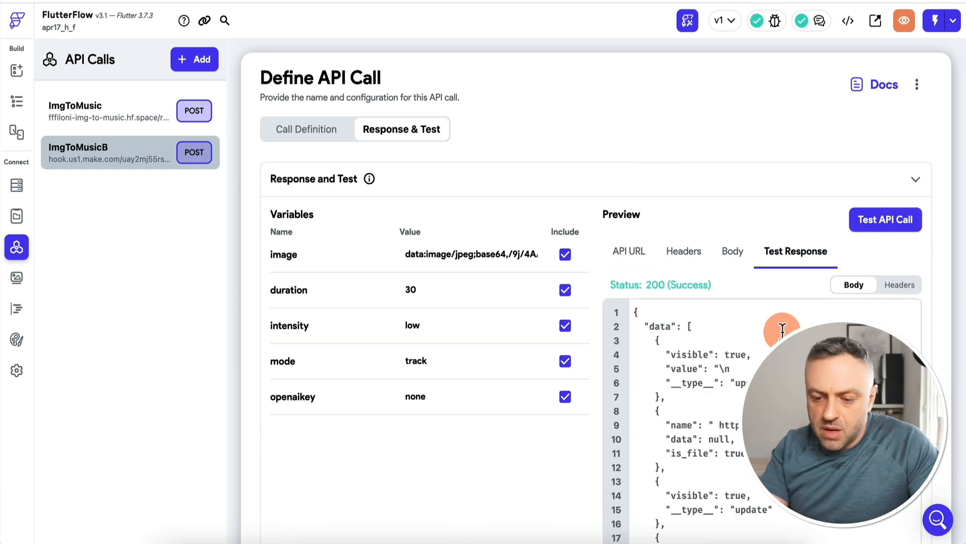
pyautogui.scroll(-8, 781, 329)
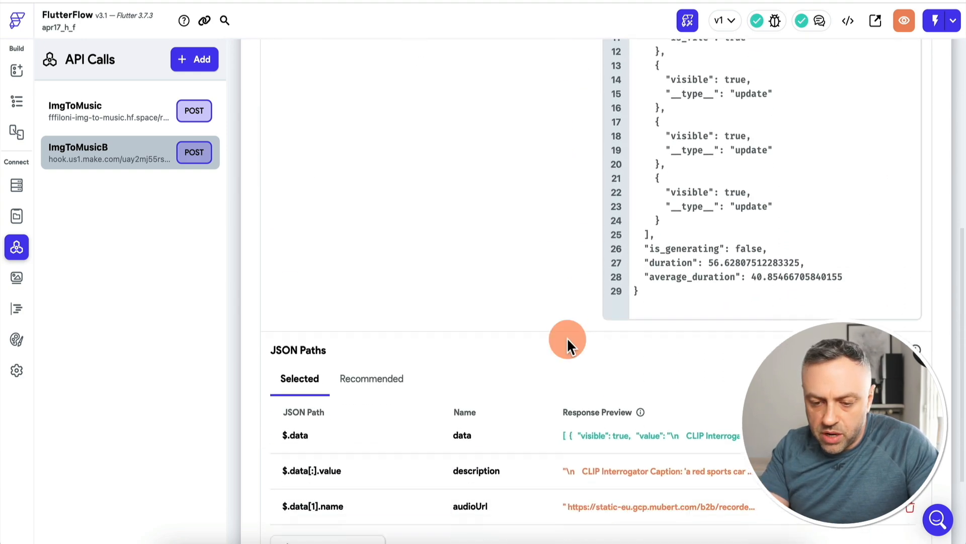
pyautogui.scroll(-2, 567, 343)
pyautogui.scroll(1, 734, 172)
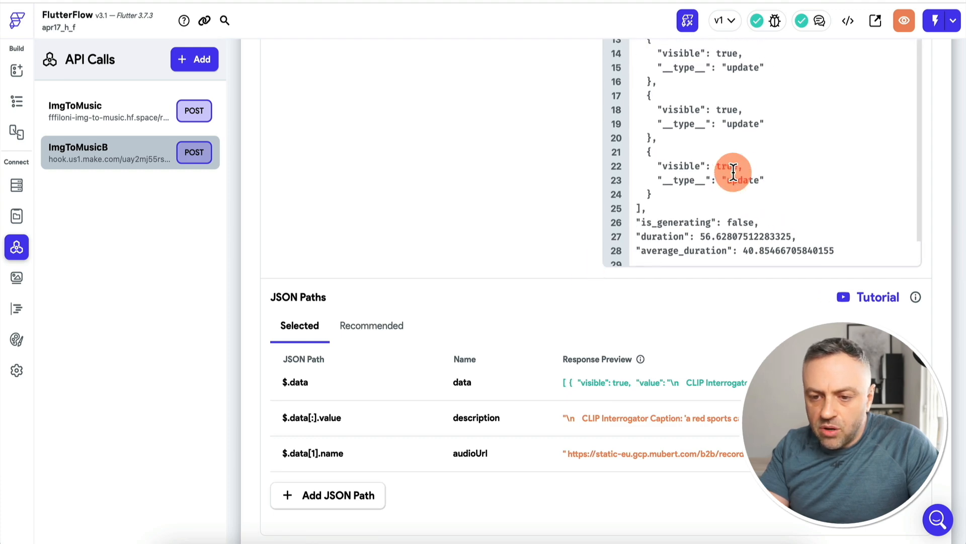
pyautogui.scroll(4, 734, 171)
pyautogui.scroll(-5, 510, 270)
pyautogui.scroll(-2, 509, 271)
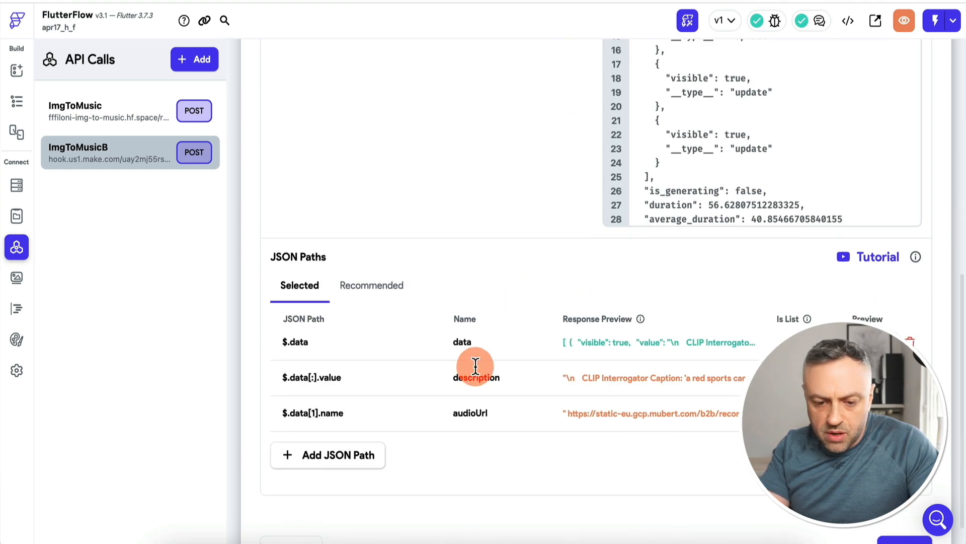
# Compare the recommended JSON paths with the caption and audio URL in the ImgToMusicB test response, and return to the selected paths
pyautogui.click(389, 287)
pyautogui.scroll(-3, 410, 280)
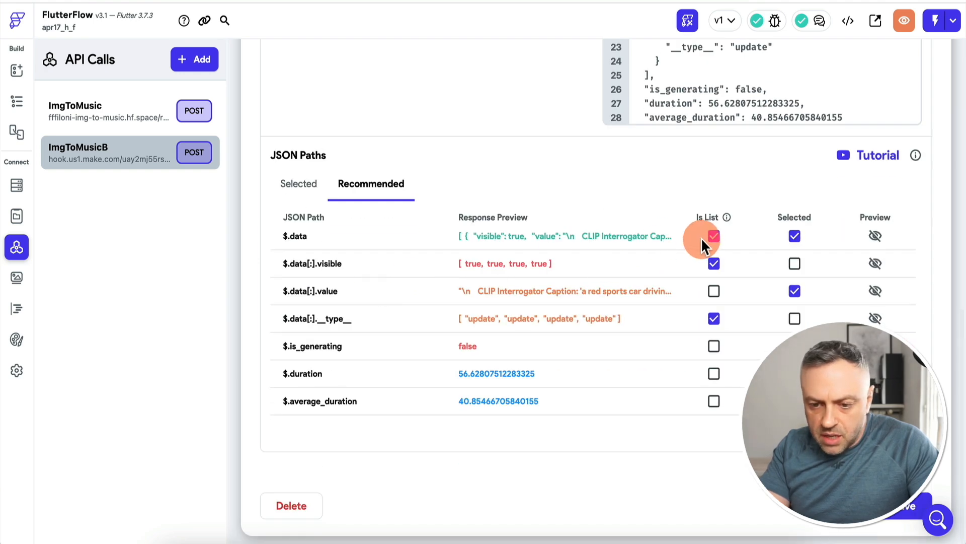
pyautogui.moveTo(484, 243)
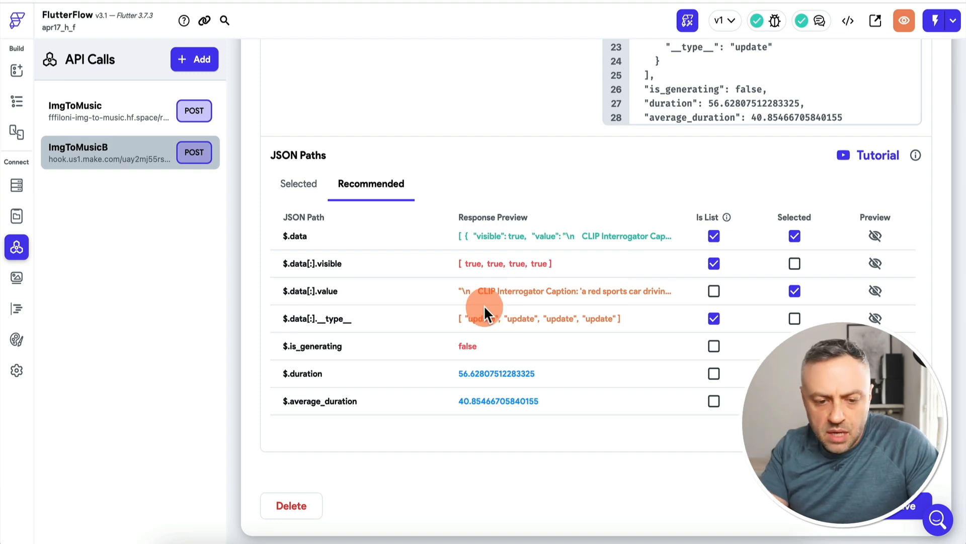
pyautogui.scroll(5, 705, 106)
pyautogui.scroll(3, 750, 107)
pyautogui.hscroll(3, 779, 142)
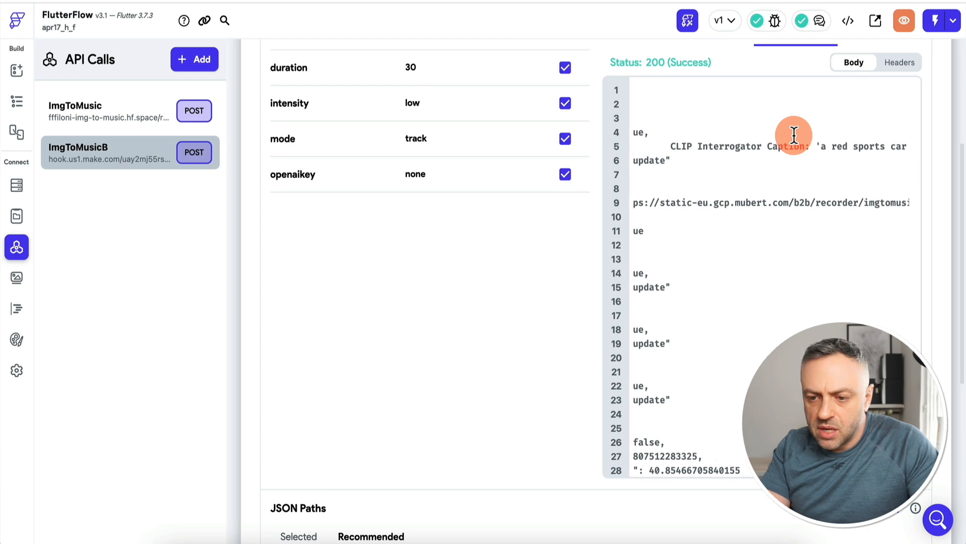
pyautogui.hscroll(3, 793, 134)
pyautogui.hscroll(-3, 770, 176)
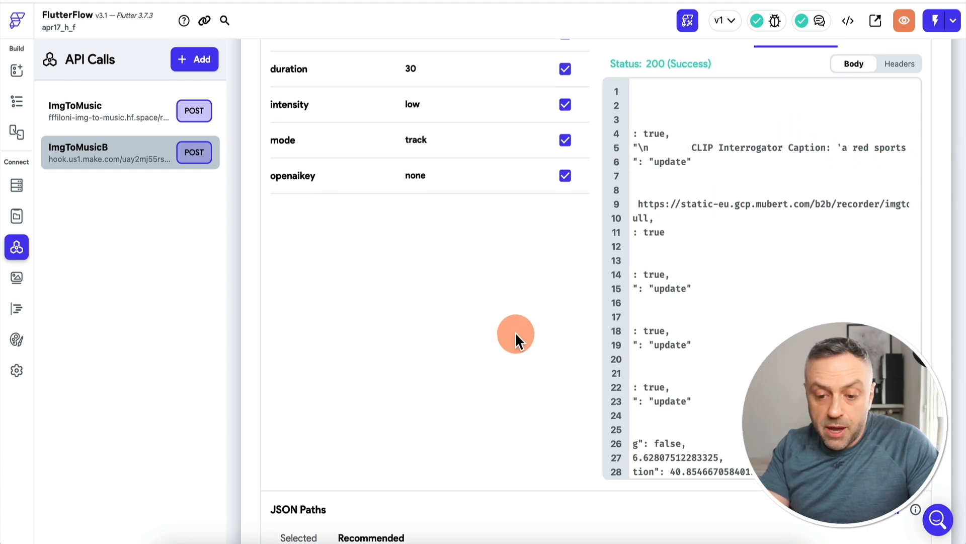
pyautogui.scroll(-6, 516, 337)
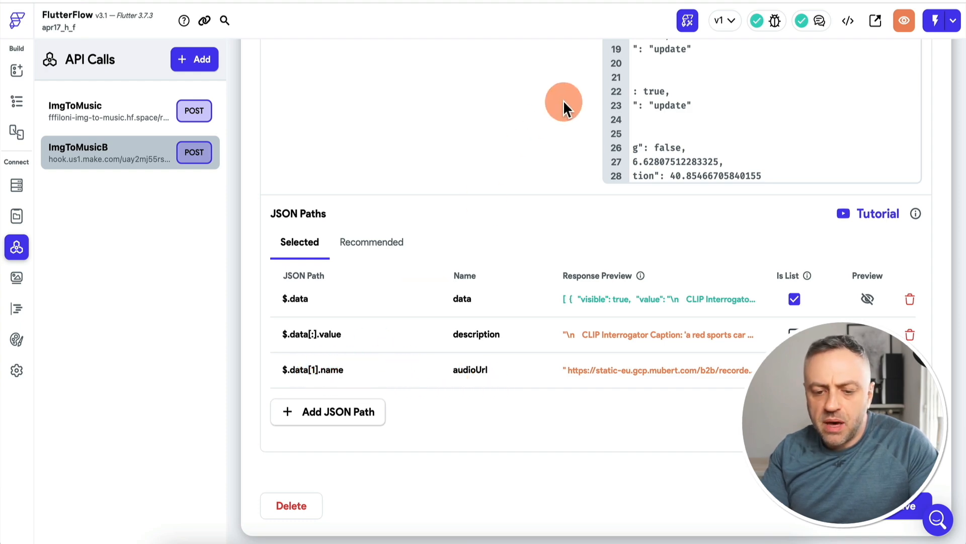
# Examine the caption text and the audio file URL in the body of the ImgToMusicB test response
pyautogui.scroll(5, 563, 100)
pyautogui.hscroll(-5, 707, 158)
pyautogui.scroll(1, 710, 160)
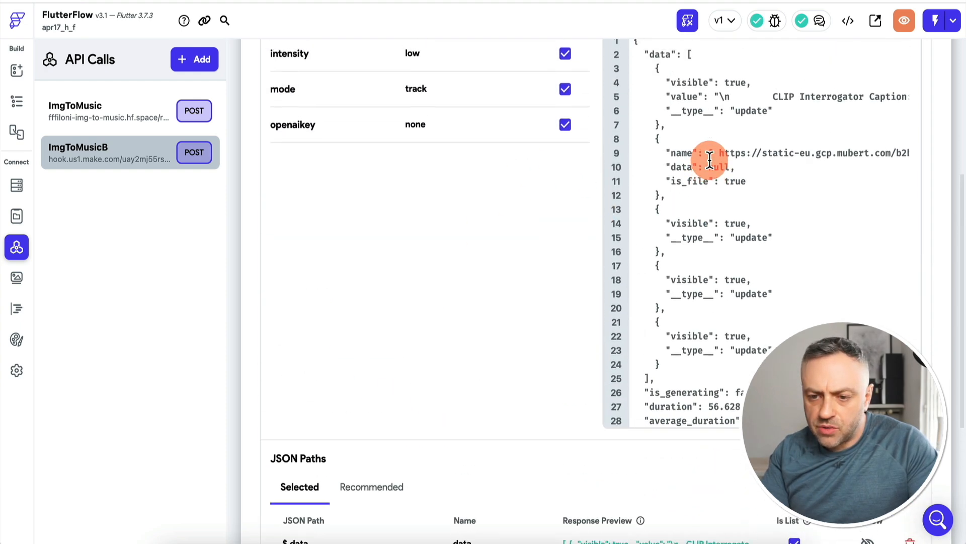
pyautogui.scroll(1, 709, 160)
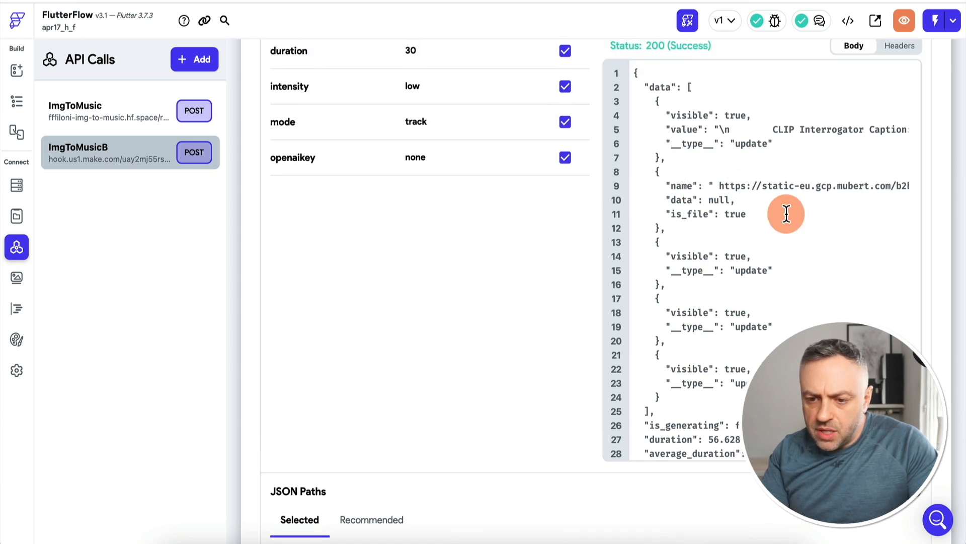
pyautogui.hscroll(2, 787, 211)
pyautogui.hscroll(6, 812, 194)
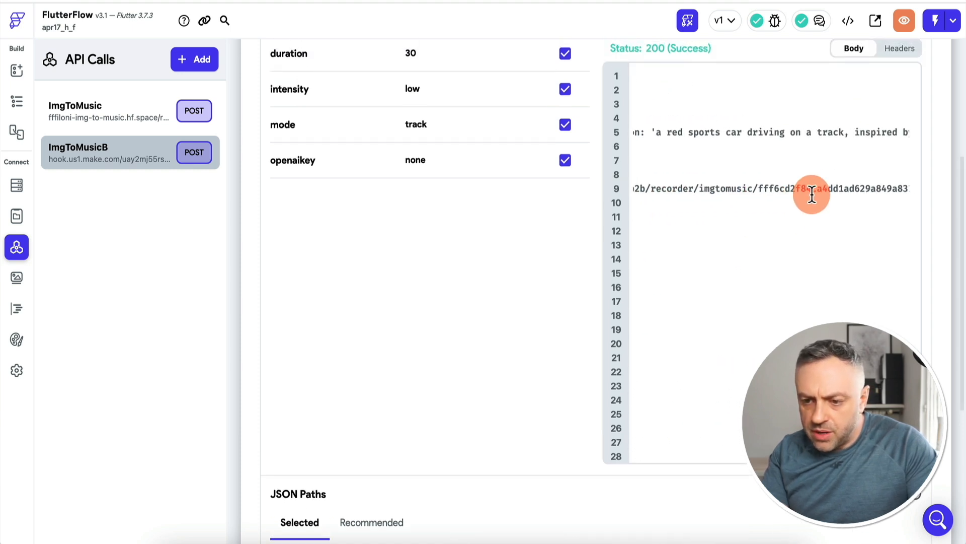
pyautogui.hscroll(-6, 755, 192)
pyautogui.scroll(-5, 454, 303)
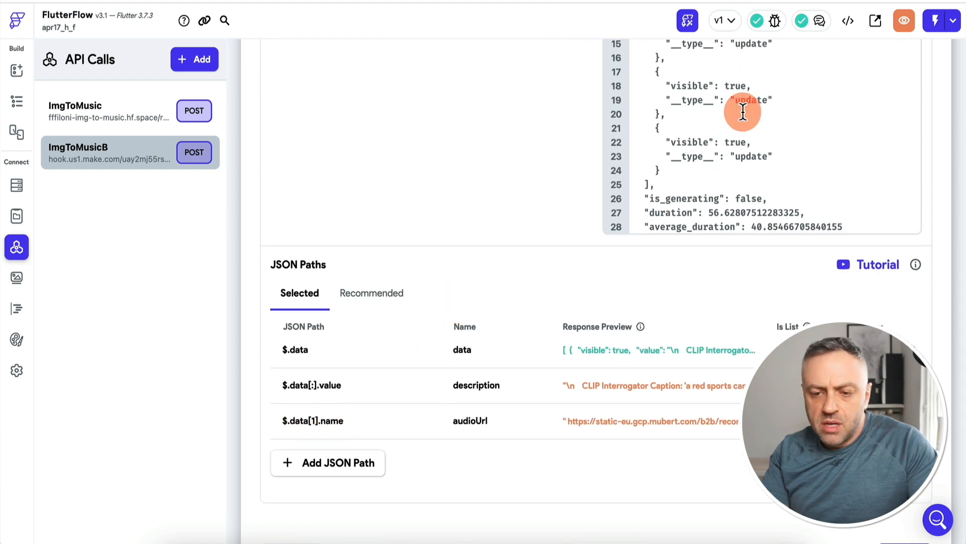
pyautogui.scroll(4, 797, 101)
pyautogui.scroll(-3, 495, 291)
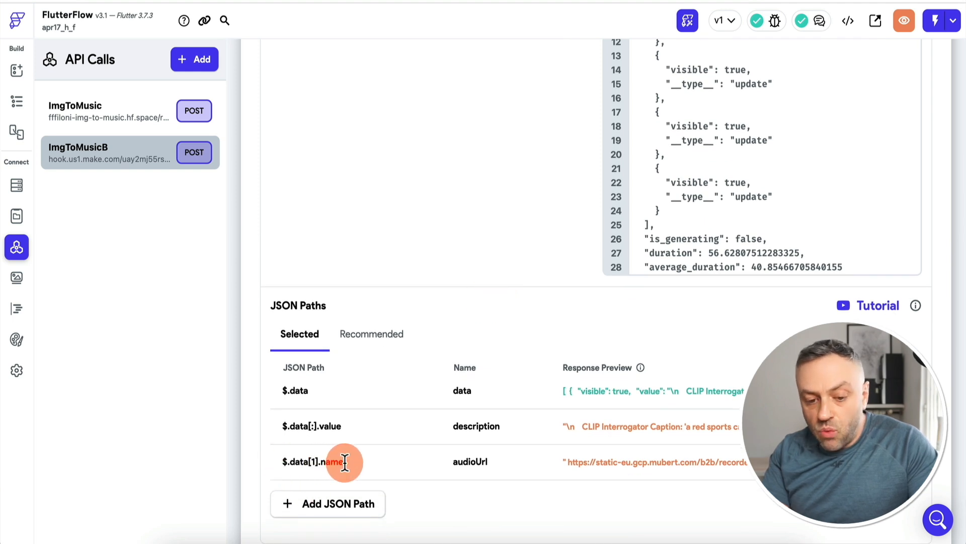
# Check the preview of the audioUrl JSON path against the recommended paths and the name field in the test response
pyautogui.moveTo(627, 462)
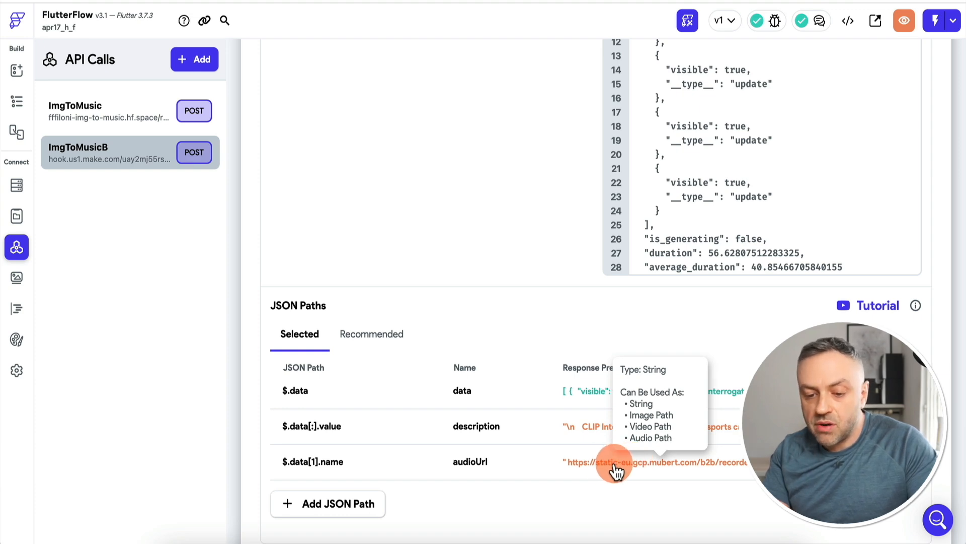
pyautogui.click(395, 336)
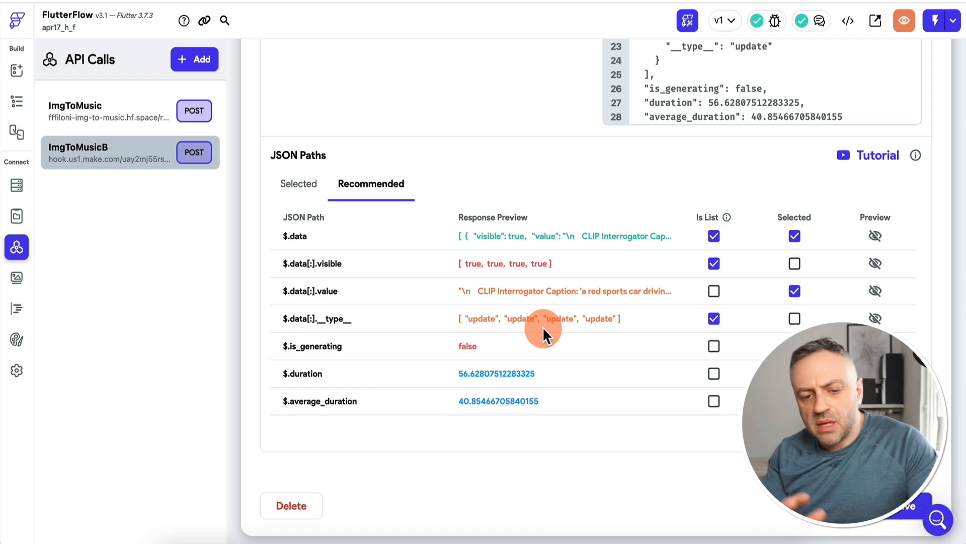
pyautogui.click(304, 186)
pyautogui.scroll(6, 510, 204)
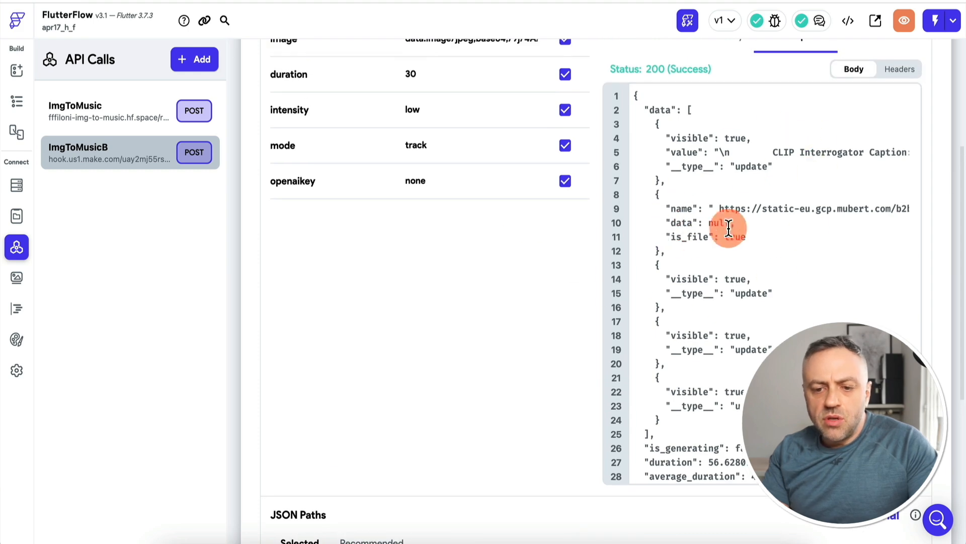
pyautogui.scroll(-5, 519, 249)
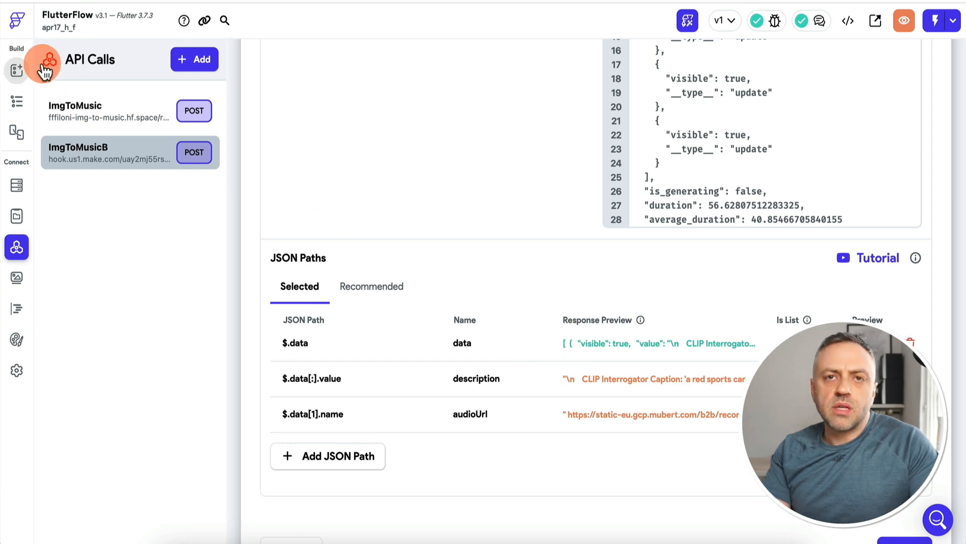
# Return to the HomePage design and look through the properties of the inputImageUrl text field
pyautogui.click(18, 68)
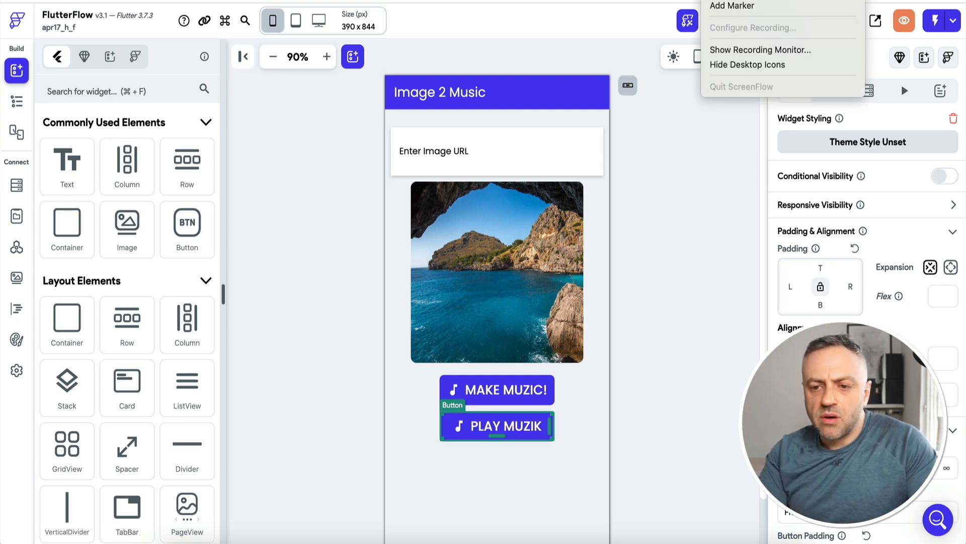
pyautogui.click(330, 198)
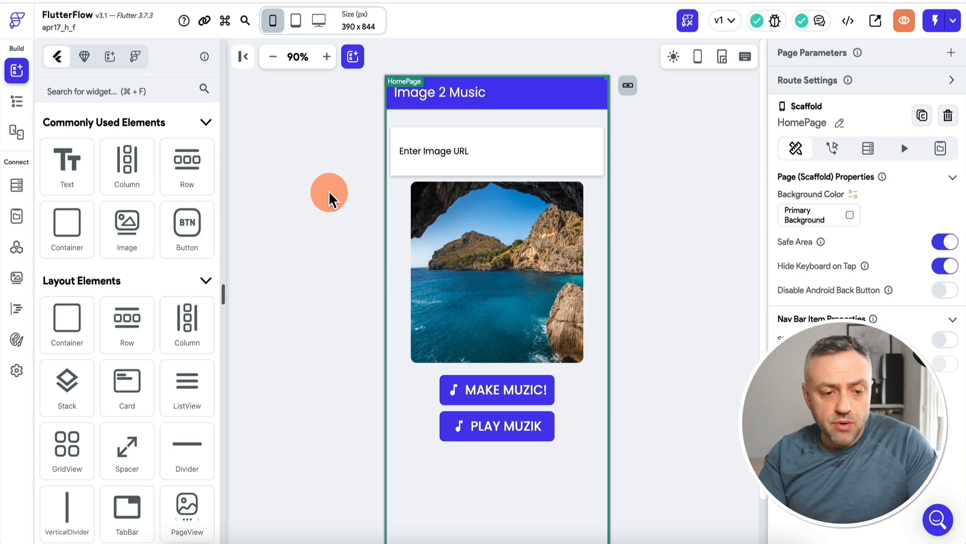
pyautogui.click(457, 153)
pyautogui.scroll(-5, 890, 246)
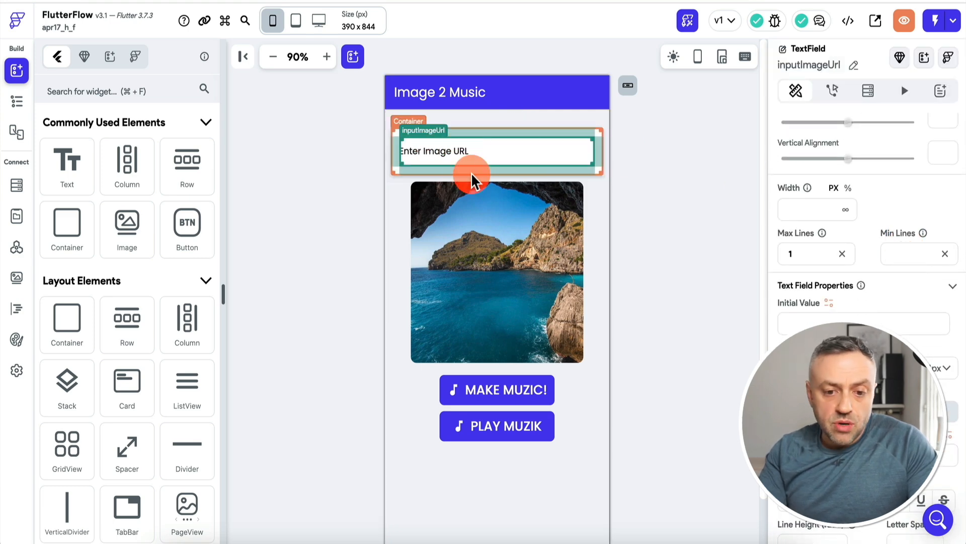
pyautogui.scroll(5, 795, 181)
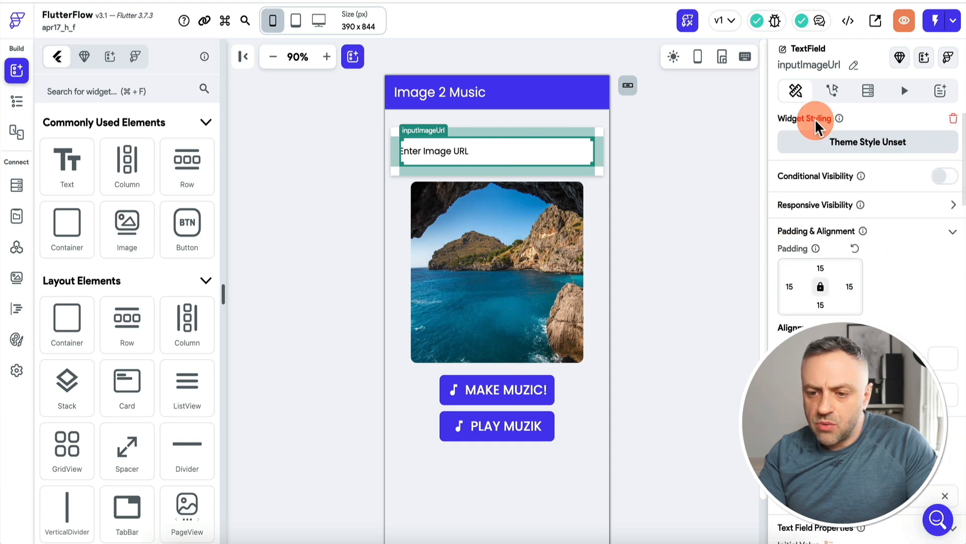
# Review how the text field's On Submit action sets the imageUrl app state, and inspect the image widget's properties below it
pyautogui.click(832, 91)
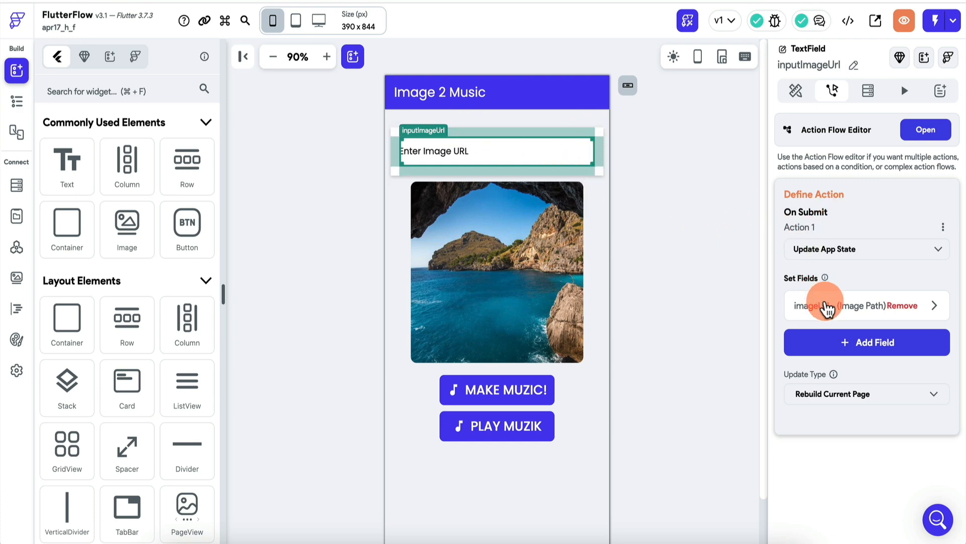
pyautogui.click(827, 306)
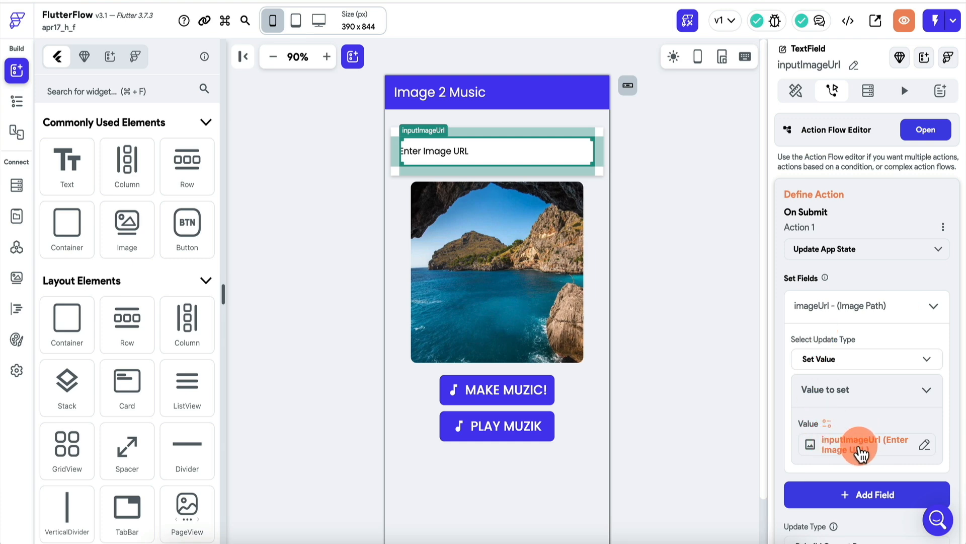
pyautogui.moveTo(811, 309)
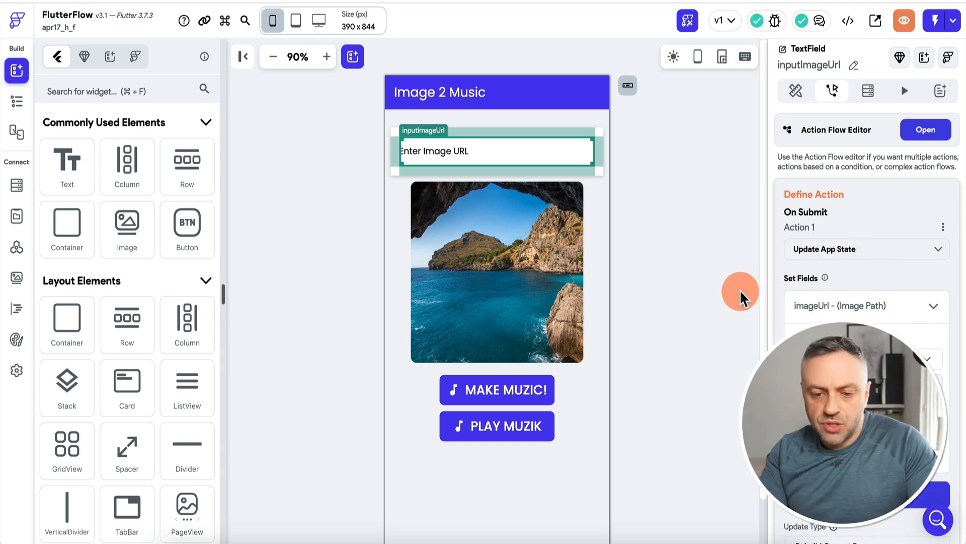
pyautogui.click(526, 277)
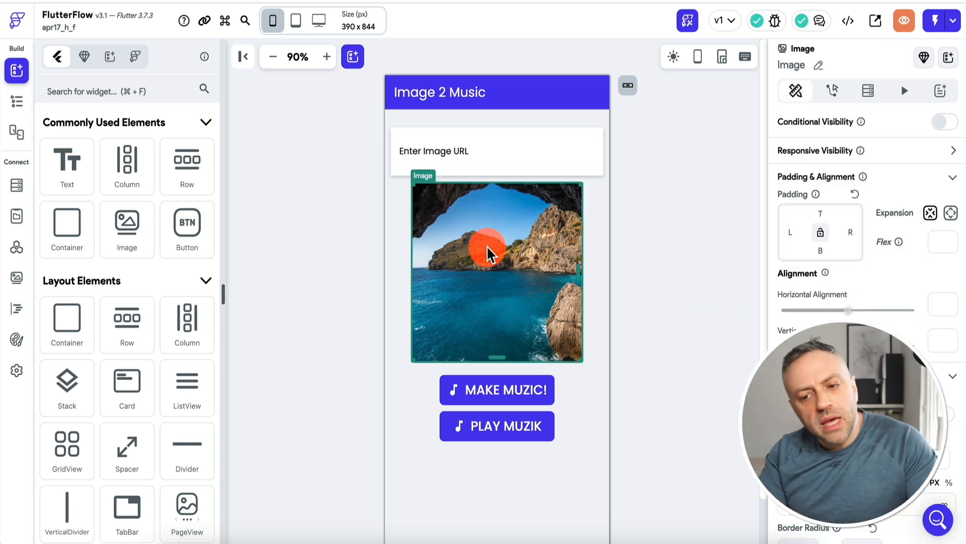
pyautogui.scroll(-2, 844, 197)
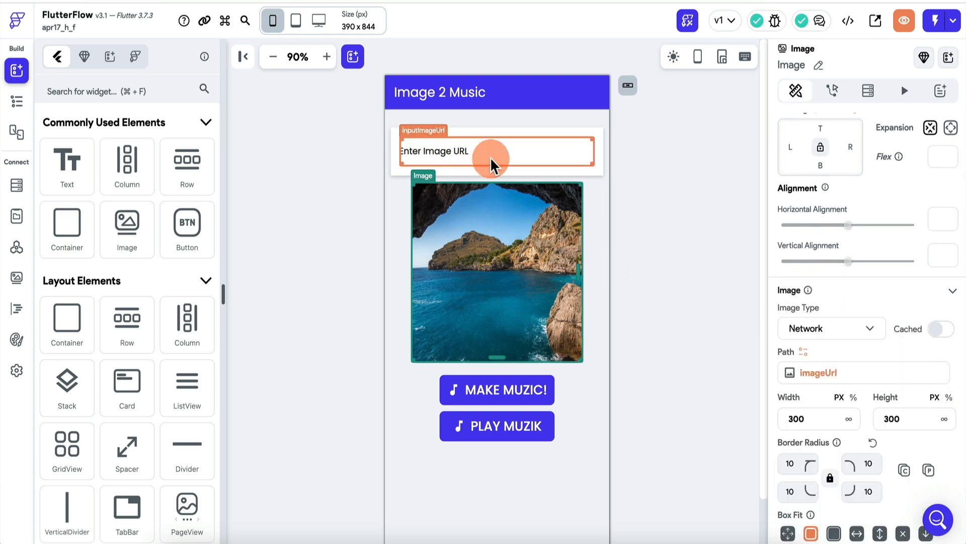
# Open the MAKE MUZIC! button's action flow and examine the convertImageToData custom action code, including the line that builds dataUrl
pyautogui.click(499, 395)
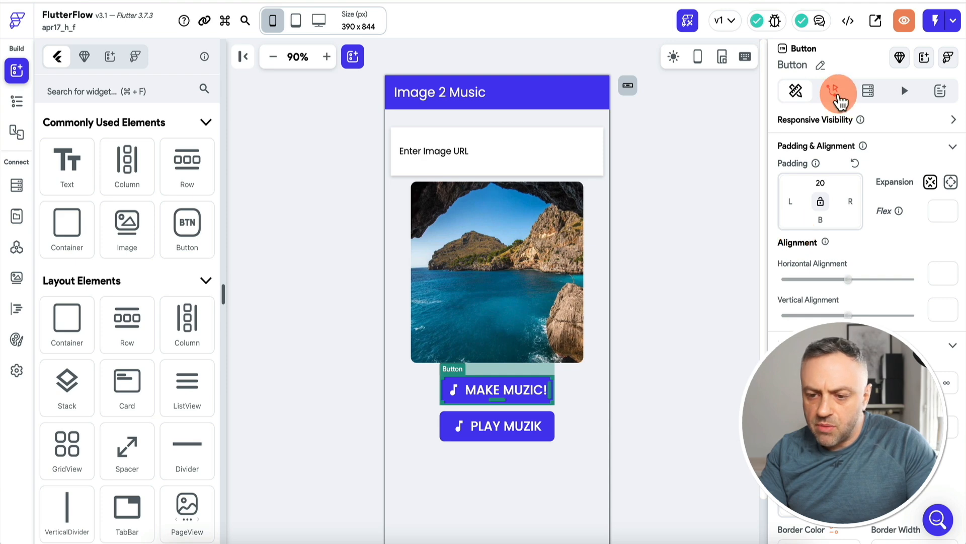
pyautogui.click(833, 92)
pyautogui.click(945, 132)
pyautogui.click(359, 176)
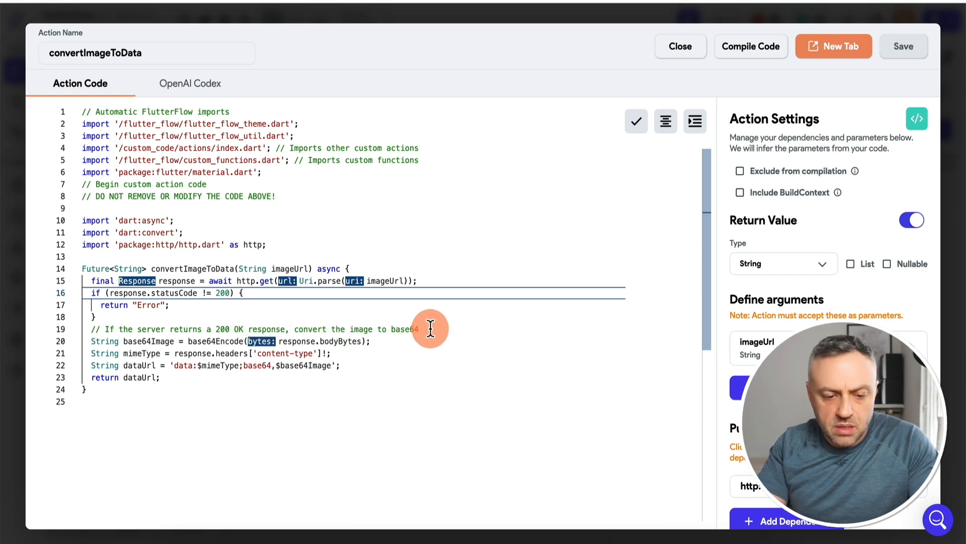
pyautogui.moveTo(217, 344)
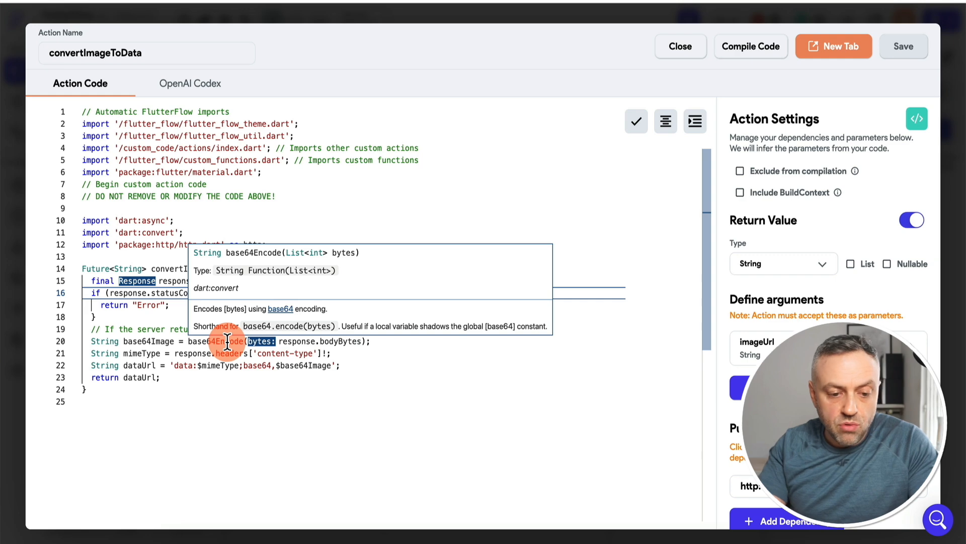
pyautogui.moveTo(170, 366); pyautogui.dragTo(344, 361)
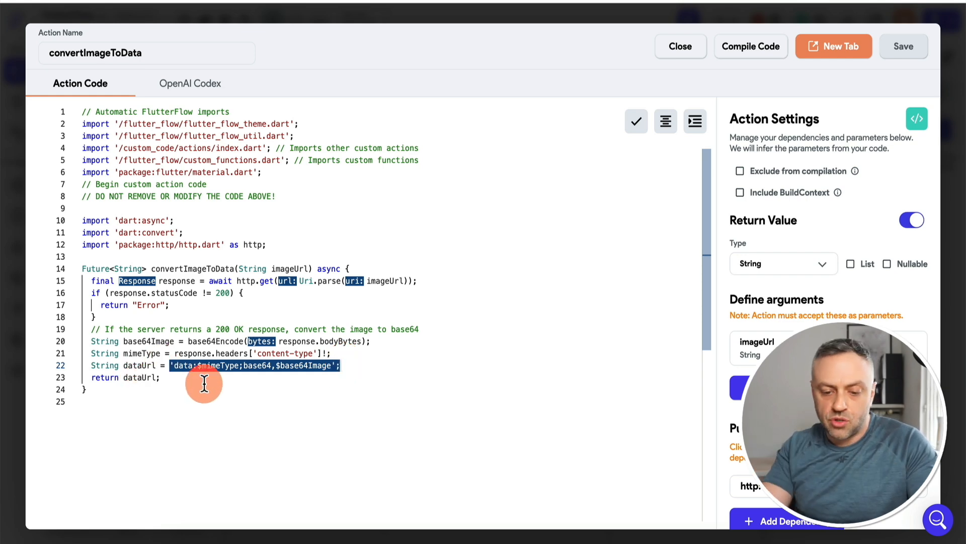
# Compare the code's data URL format with the HuggingFace request body in Paw, and close the custom action code in FlutterFlow
pyautogui.click(439, 540)
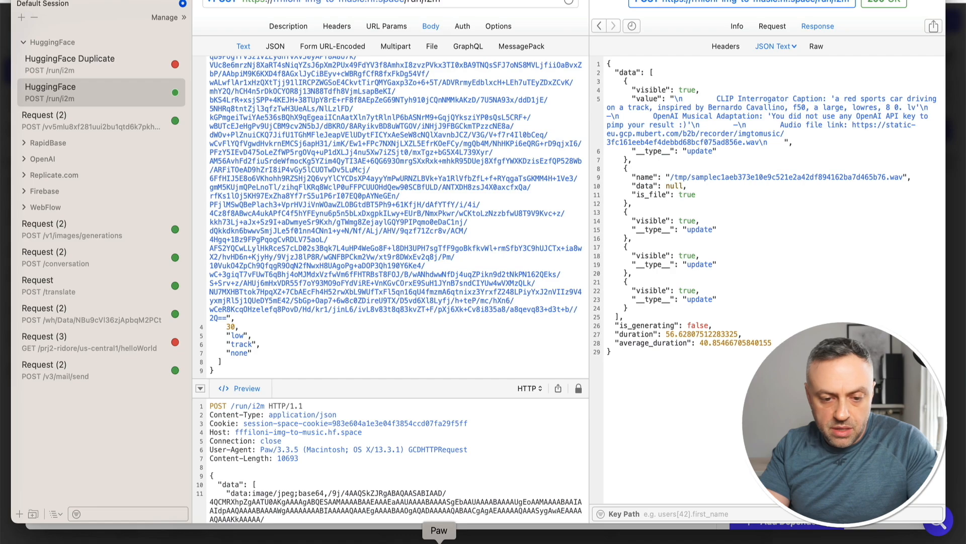
pyautogui.scroll(15, 355, 82)
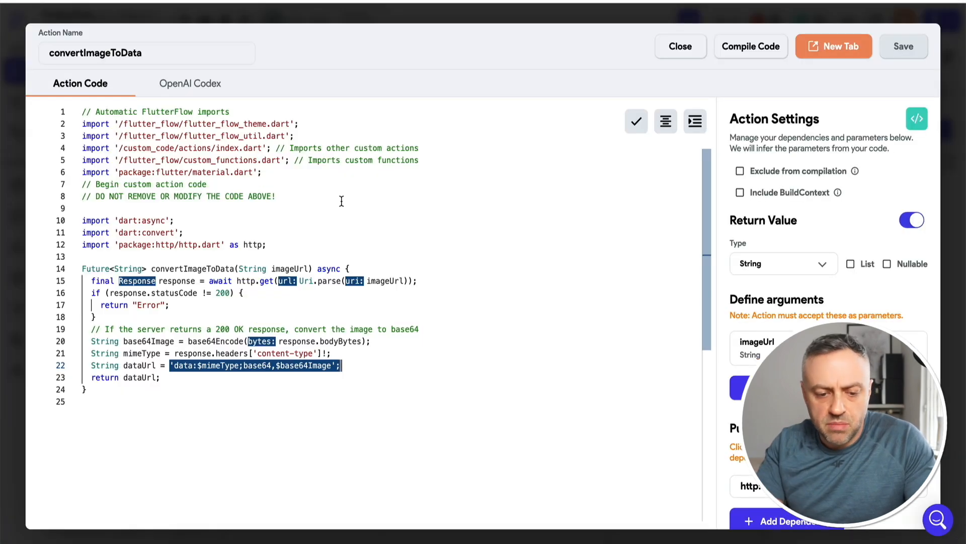
pyautogui.click(687, 47)
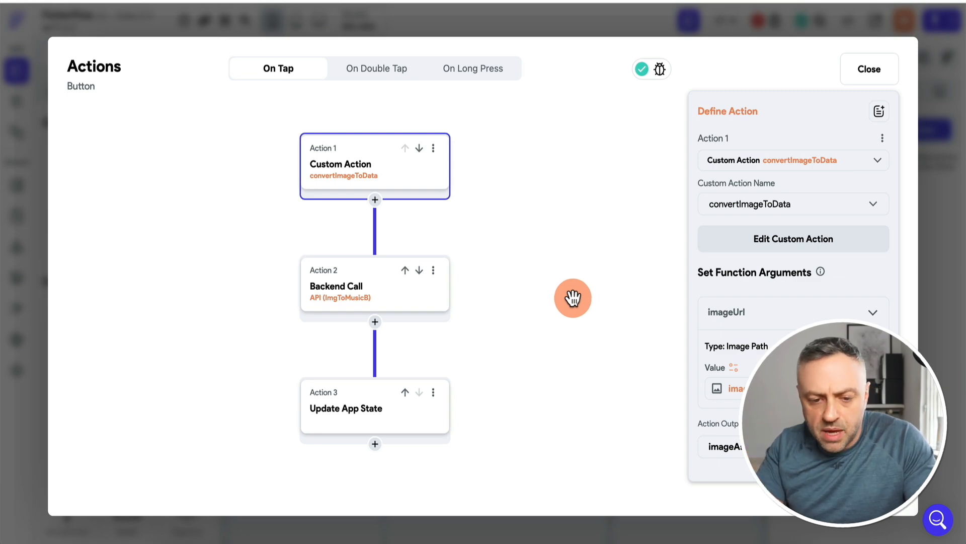
# Change the API call used by the button's Backend Call action to ImgToMusic
pyautogui.click(368, 301)
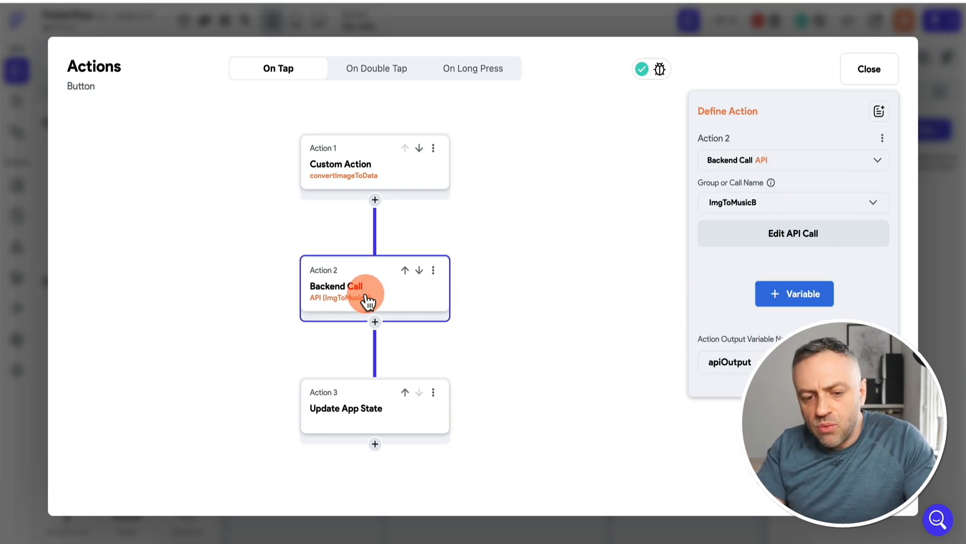
pyautogui.click(755, 206)
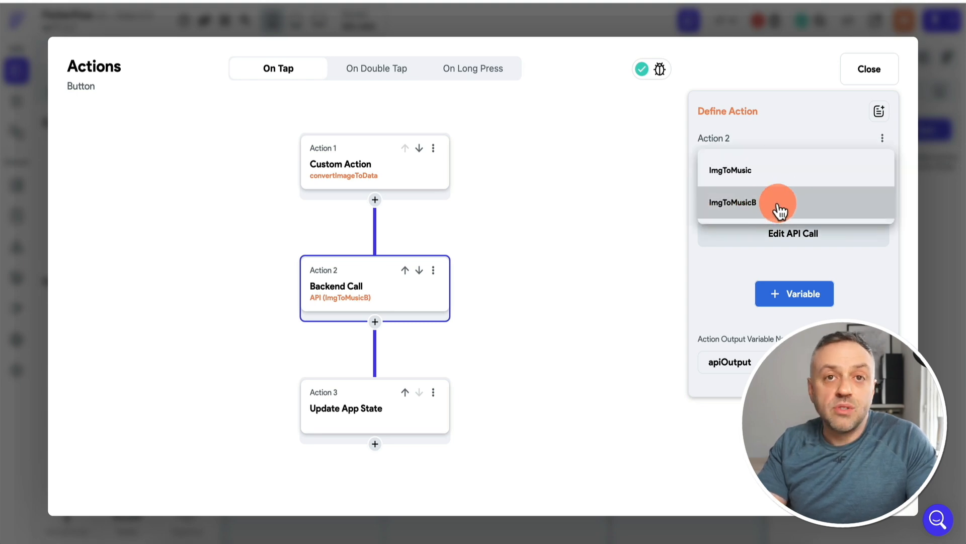
pyautogui.click(780, 210)
pyautogui.click(781, 208)
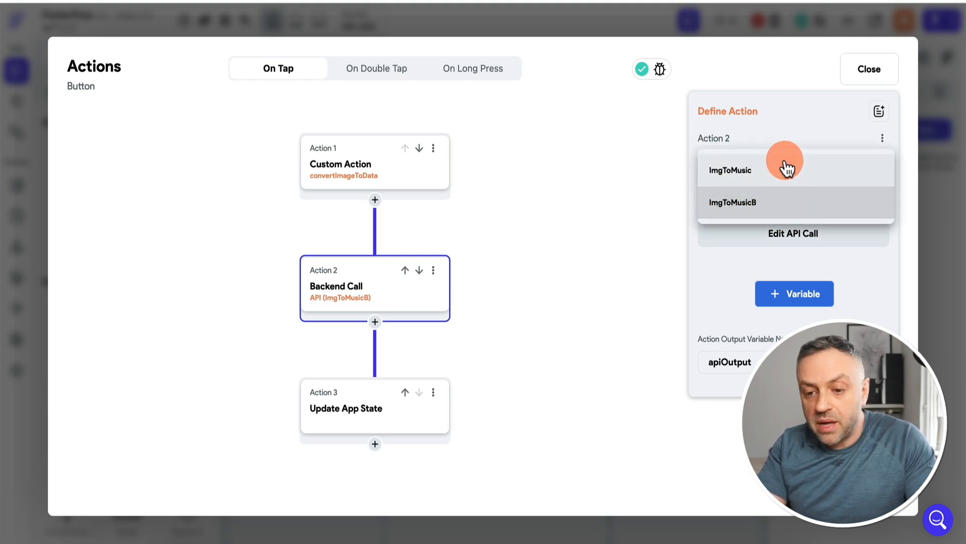
pyautogui.click(777, 171)
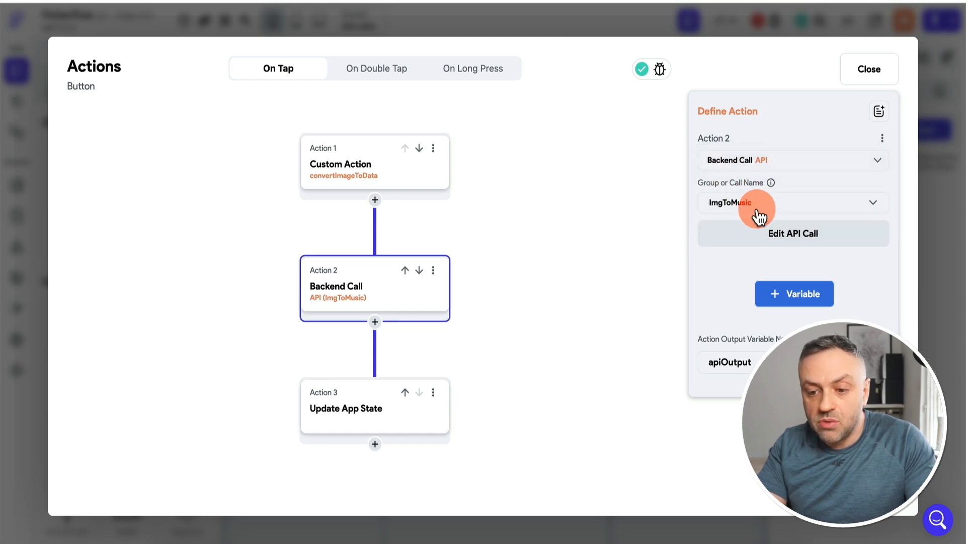
# Add a variable to the ImgToMusic backend call, remove the surplus blank ones, and assign the remaining one to image
pyautogui.click(805, 296)
pyautogui.click(786, 422)
pyautogui.scroll(-2, 786, 418)
pyautogui.click(795, 405)
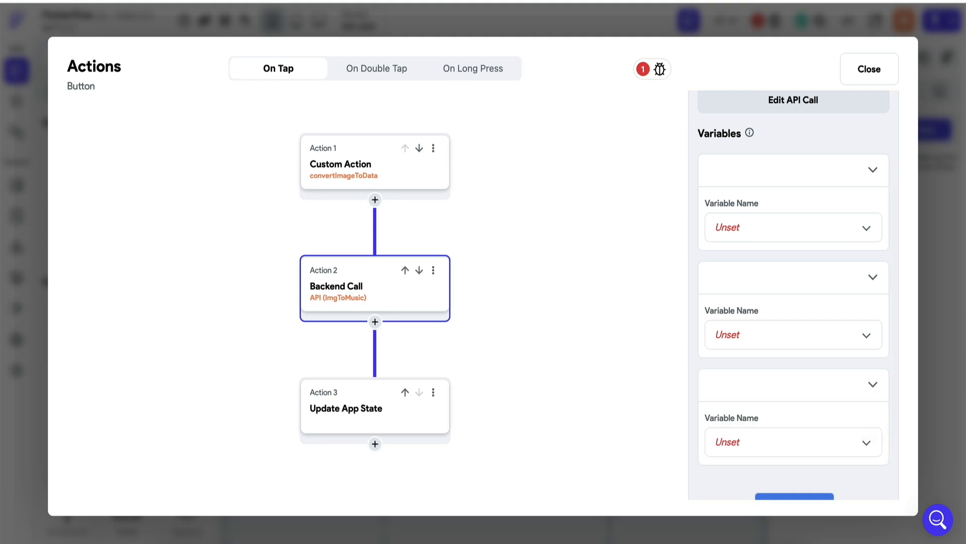
pyautogui.click(795, 168)
pyautogui.click(837, 173)
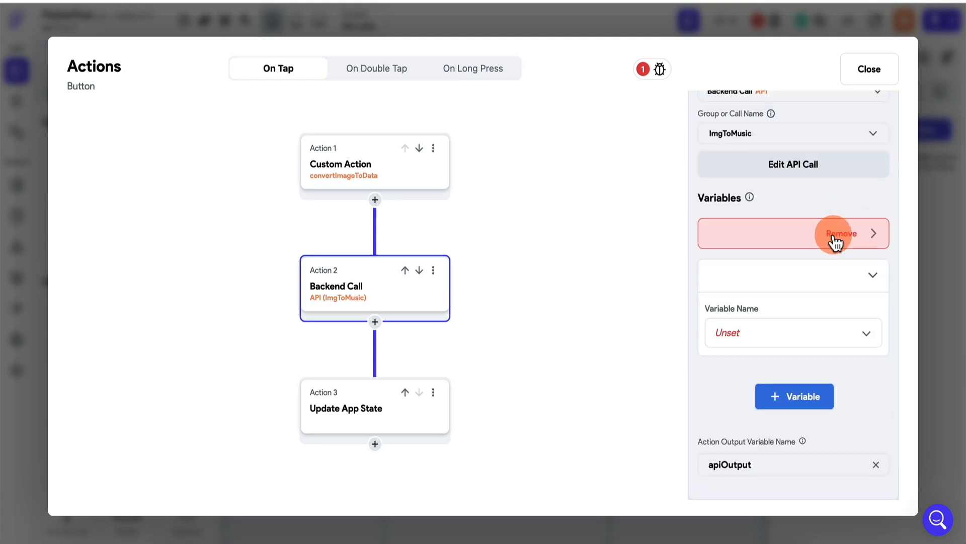
pyautogui.click(838, 236)
pyautogui.click(778, 304)
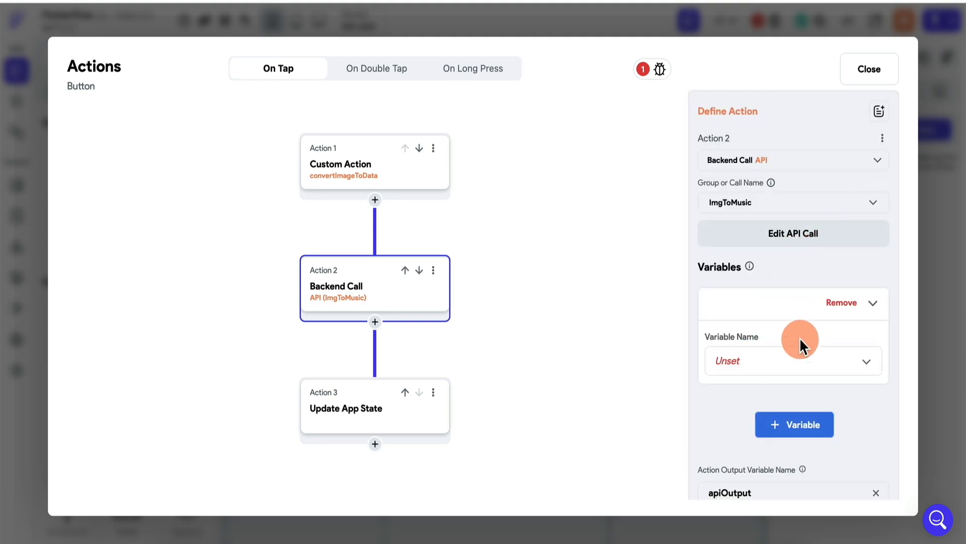
pyautogui.click(791, 363)
pyautogui.click(789, 363)
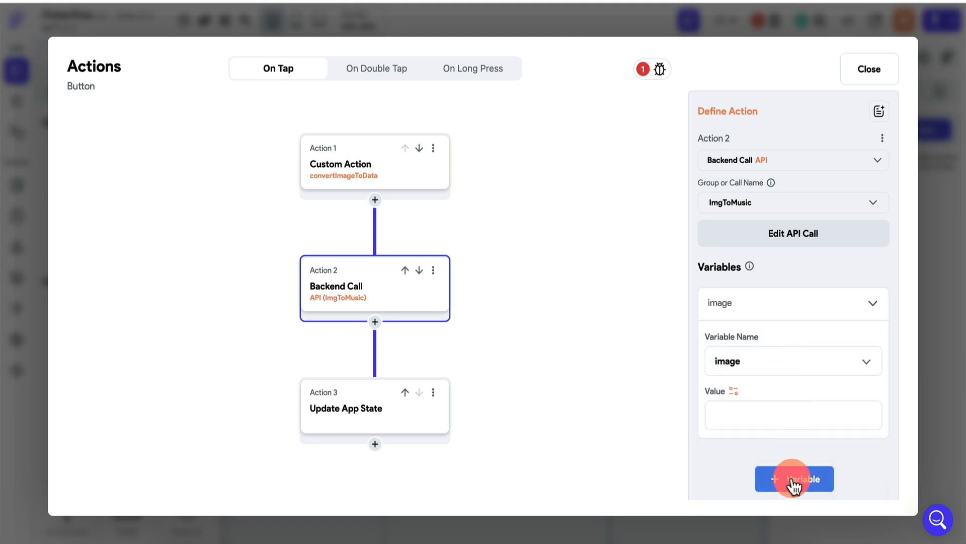
# Add a second variable to the ImgToMusic backend call and assign it to duration
pyautogui.click(794, 481)
pyautogui.click(762, 417)
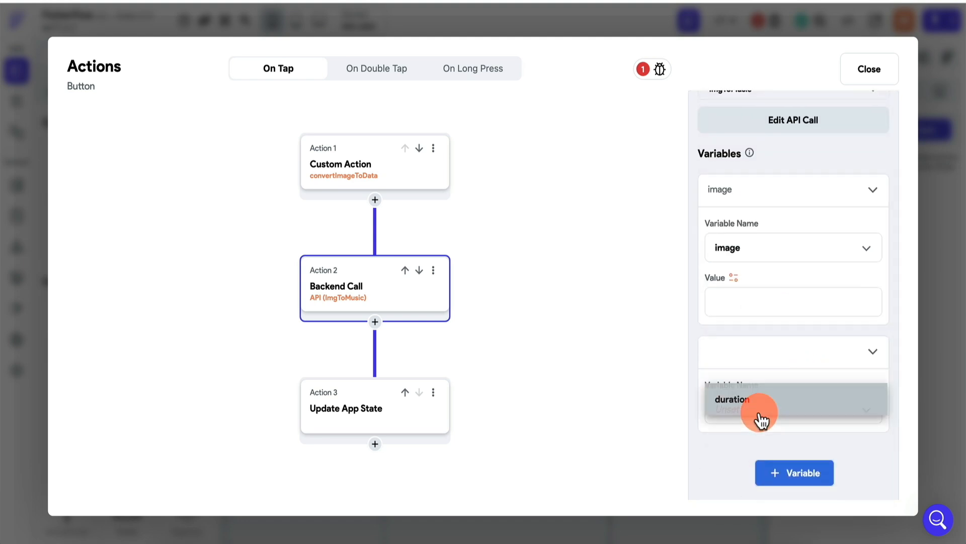
pyautogui.click(775, 414)
pyautogui.scroll(-1, 775, 420)
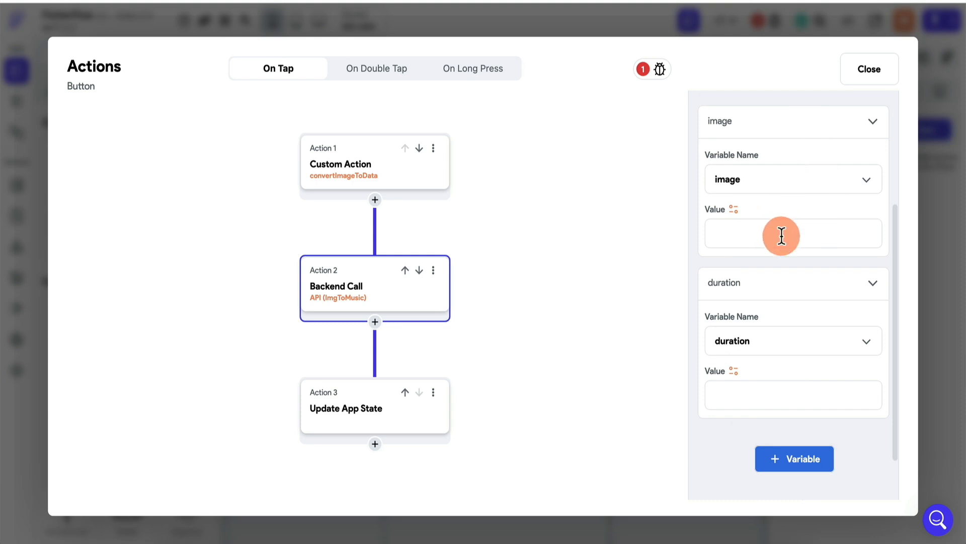
# Set the image variable's value to the imageAsString action output and remove the duration variable from the ImgToMusic backend call
pyautogui.click(734, 208)
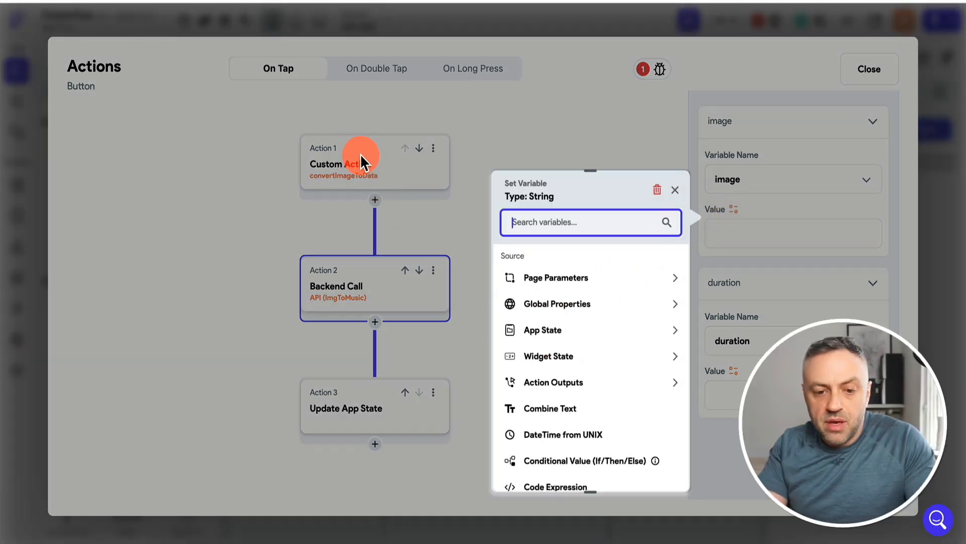
pyautogui.click(571, 387)
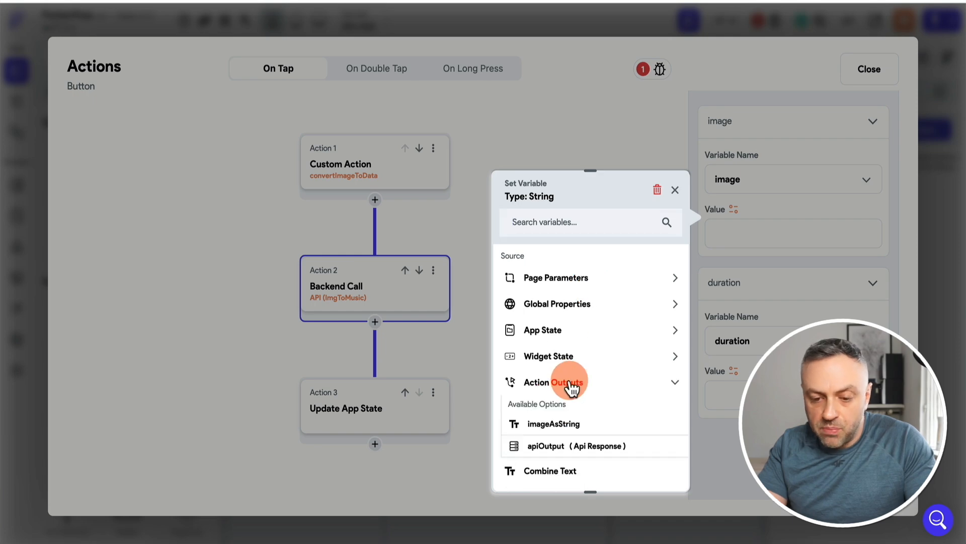
pyautogui.click(591, 371)
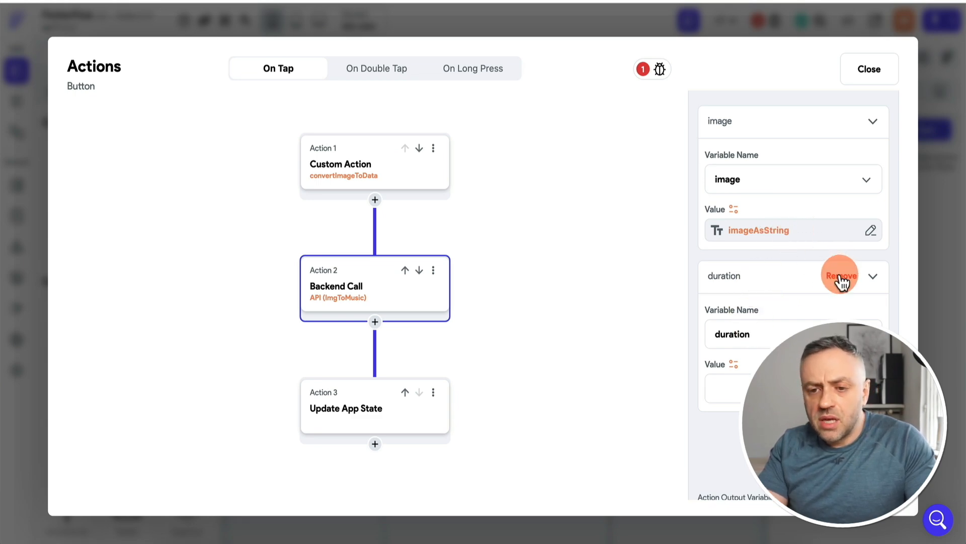
pyautogui.click(841, 278)
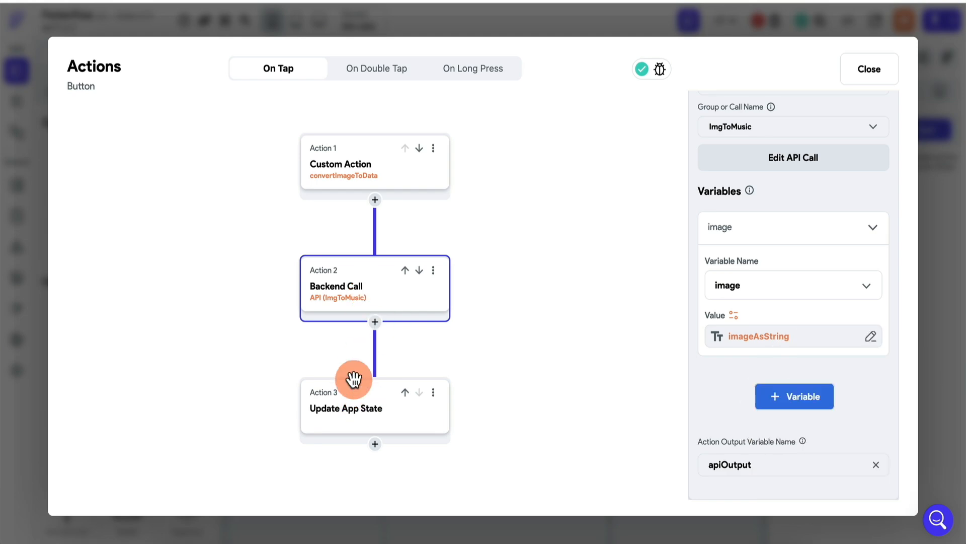
# Review how the Update App State action fills outputAudioUrl from the API output's audioUrl JSON path, and close the action flow
pyautogui.click(367, 408)
pyautogui.click(767, 225)
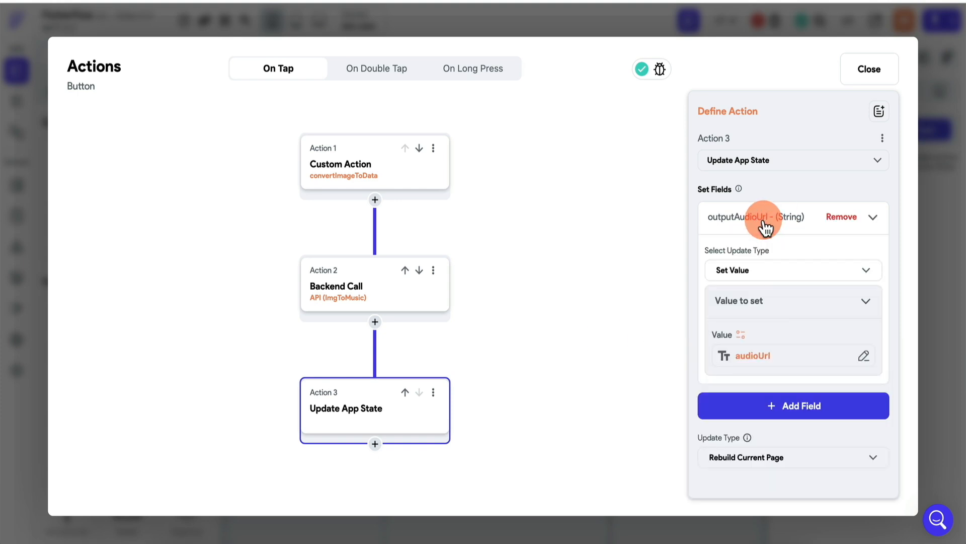
pyautogui.click(769, 358)
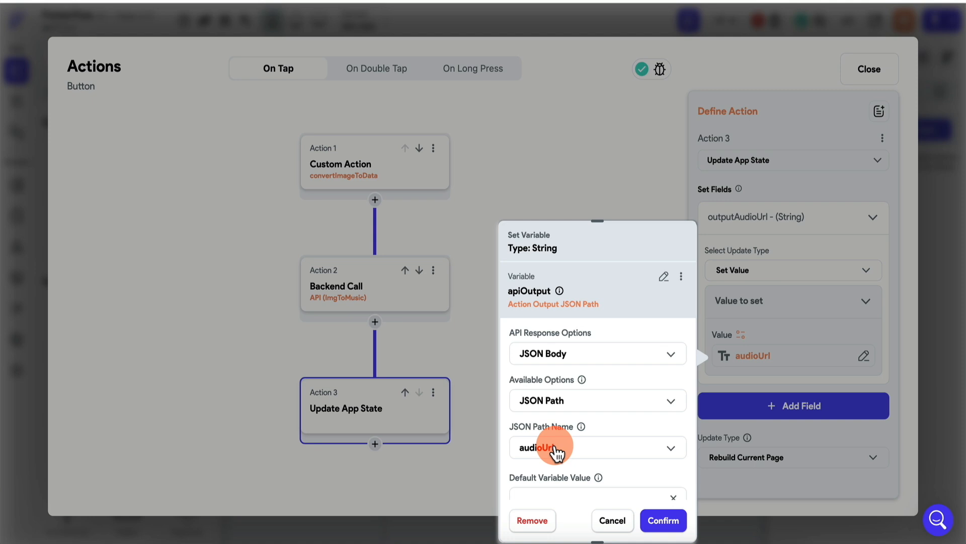
pyautogui.click(616, 521)
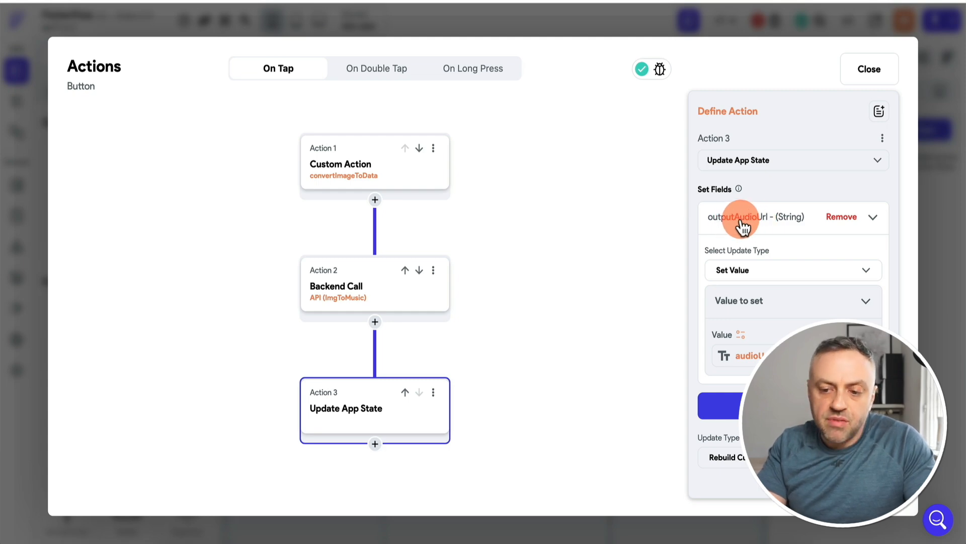
pyautogui.click(938, 210)
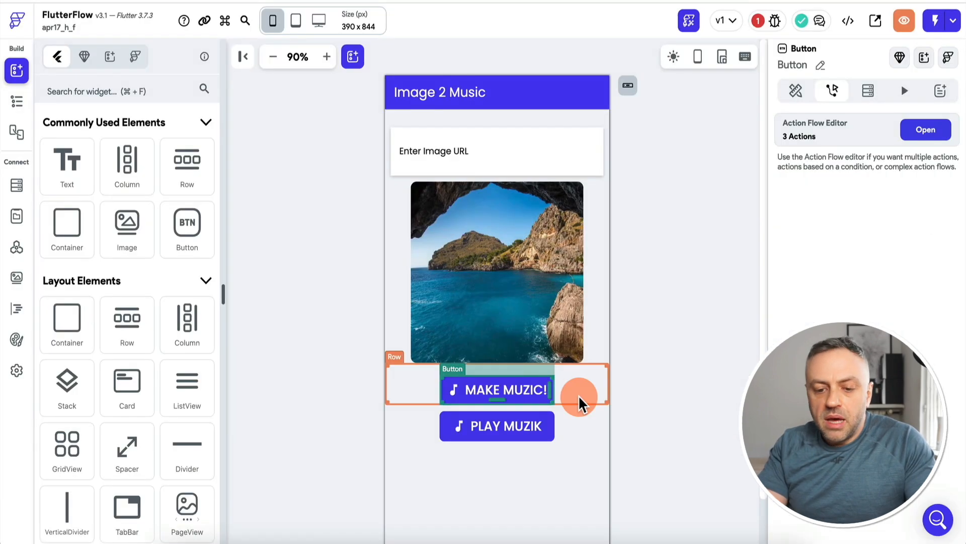
# Open the PLAY MUZIK button's action flow and inspect the getAudioUrl function that supplies its Launch URL action
pyautogui.click(520, 432)
pyautogui.click(833, 92)
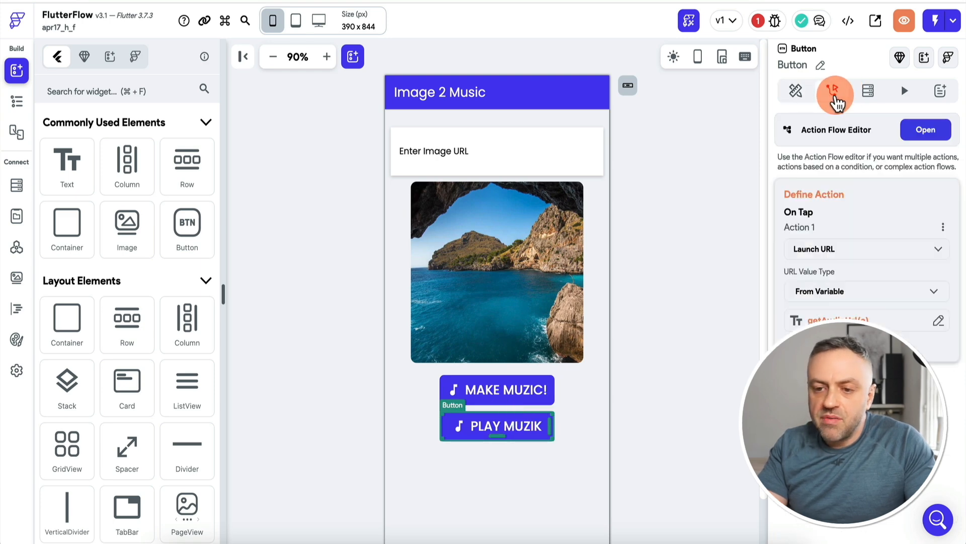
pyautogui.click(926, 131)
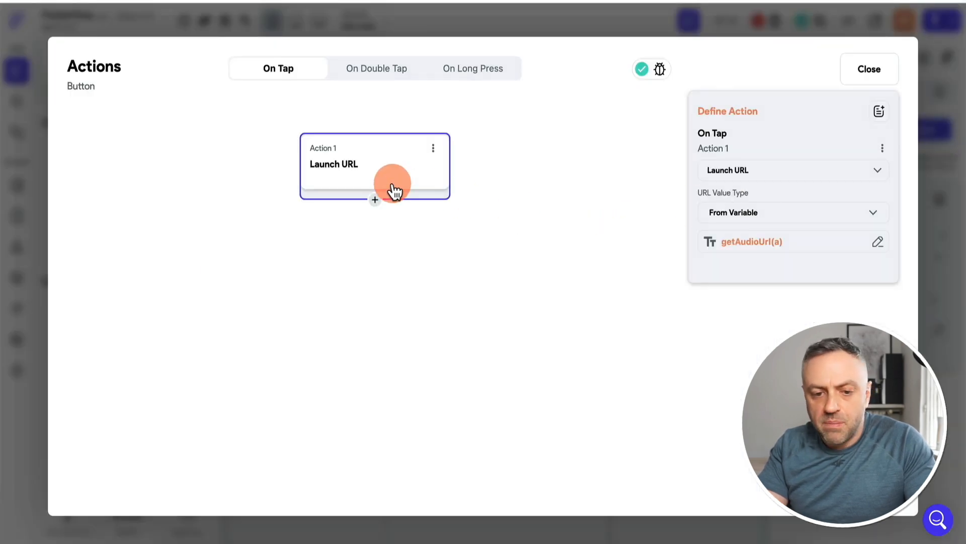
pyautogui.click(753, 243)
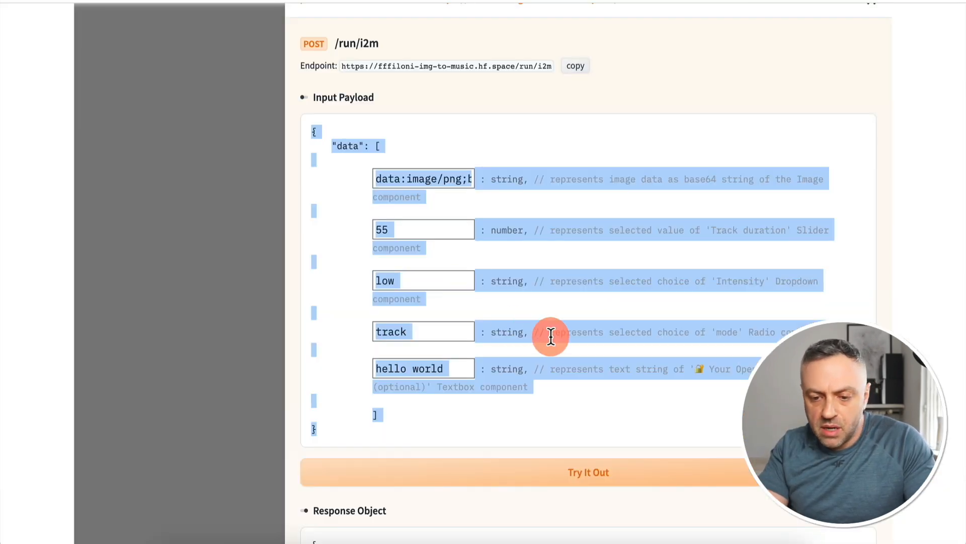
# Check the audio file's base URL in the response object of the Hugging Face API documentation
pyautogui.click(594, 340)
pyautogui.scroll(-10, 593, 339)
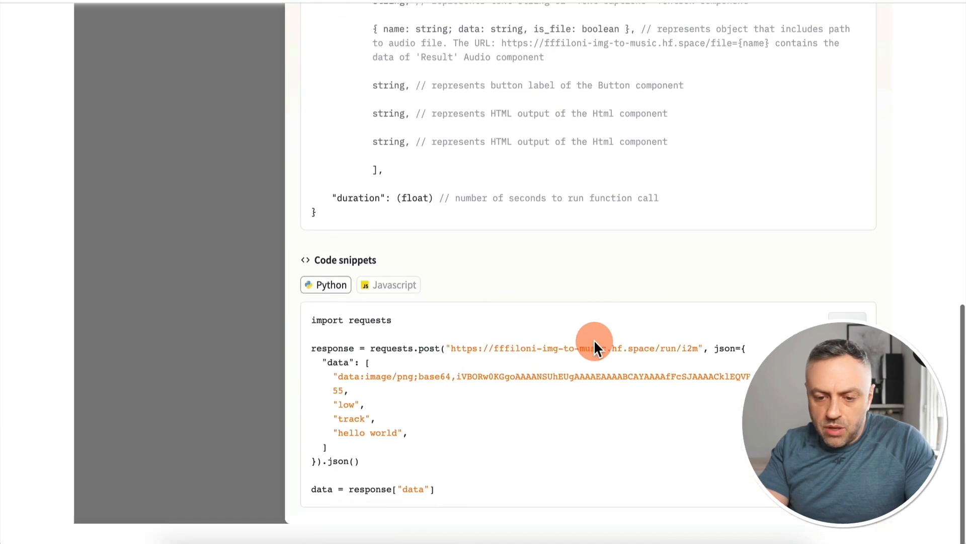
pyautogui.scroll(3, 594, 342)
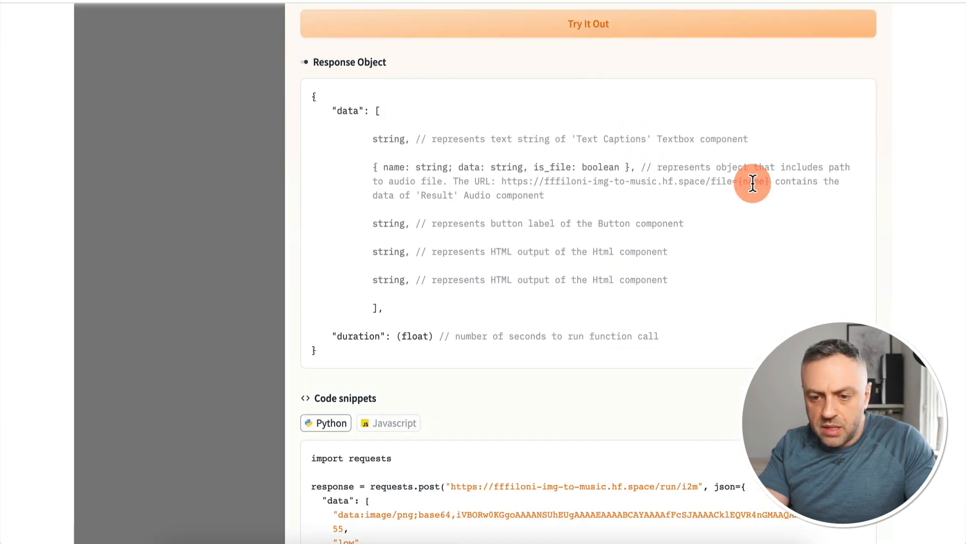
pyautogui.moveTo(501, 181); pyautogui.dragTo(737, 180)
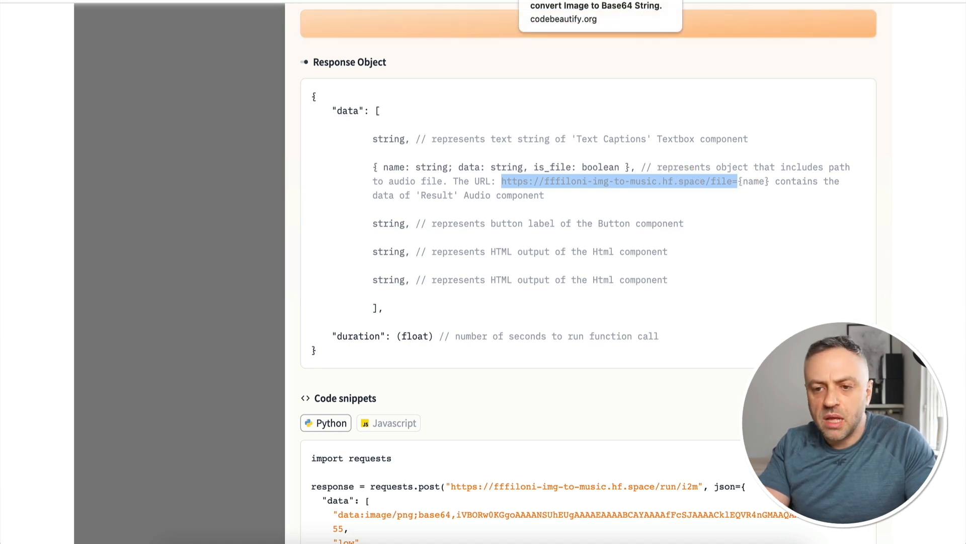
# Review the audioFile argument of getAudioUrl in FlutterFlow, and close the PLAY MUZIK button's action flow without changing it
pyautogui.click(534, 348)
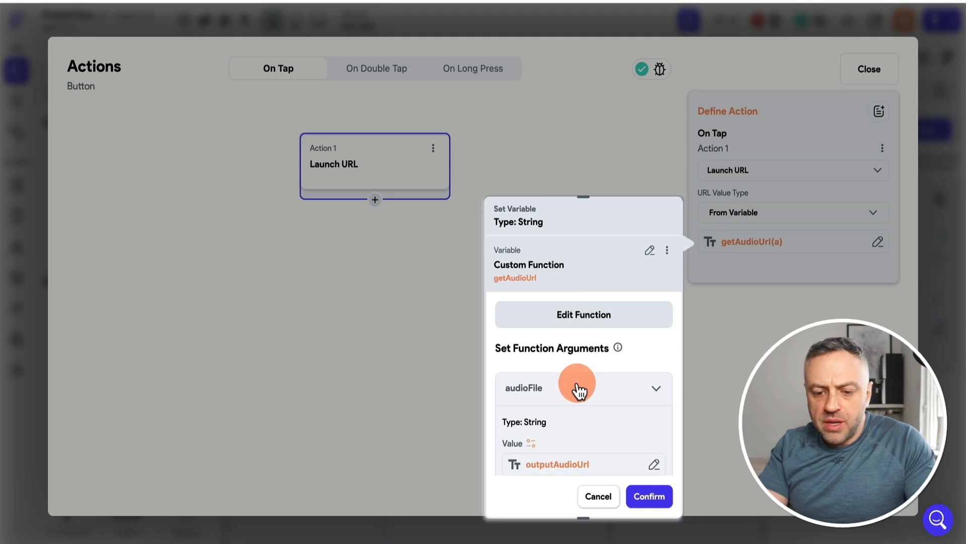
pyautogui.scroll(-2, 579, 390)
pyautogui.scroll(2, 578, 333)
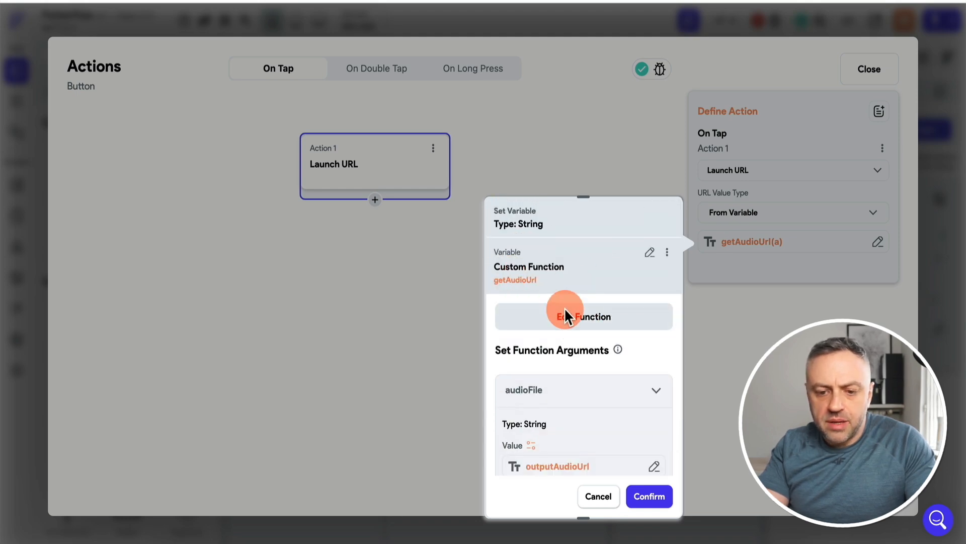
pyautogui.click(602, 495)
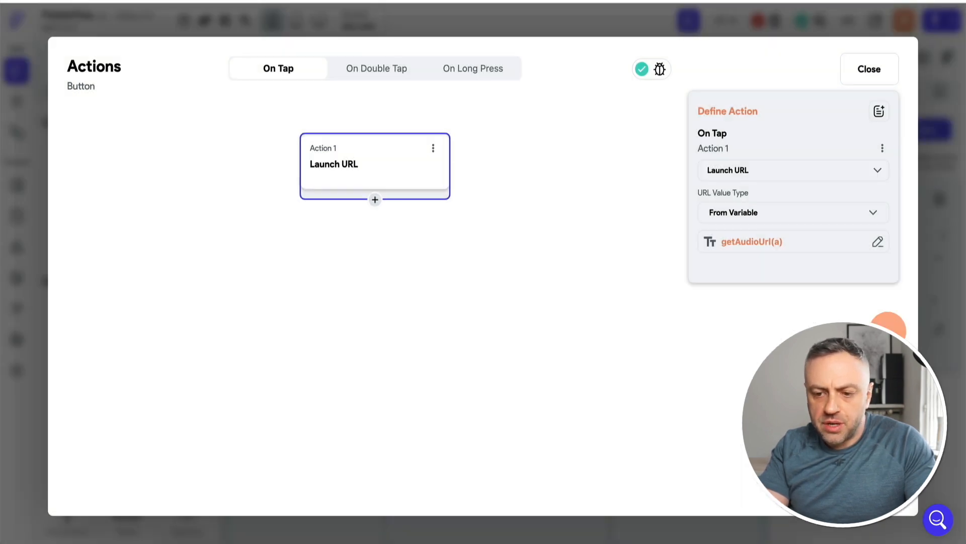
pyautogui.click(931, 334)
# Review the MAKE MUZIC! button's three-action flow with its convertImageToData custom action, close it, and select the PLAY MUZIK button
pyautogui.click(502, 395)
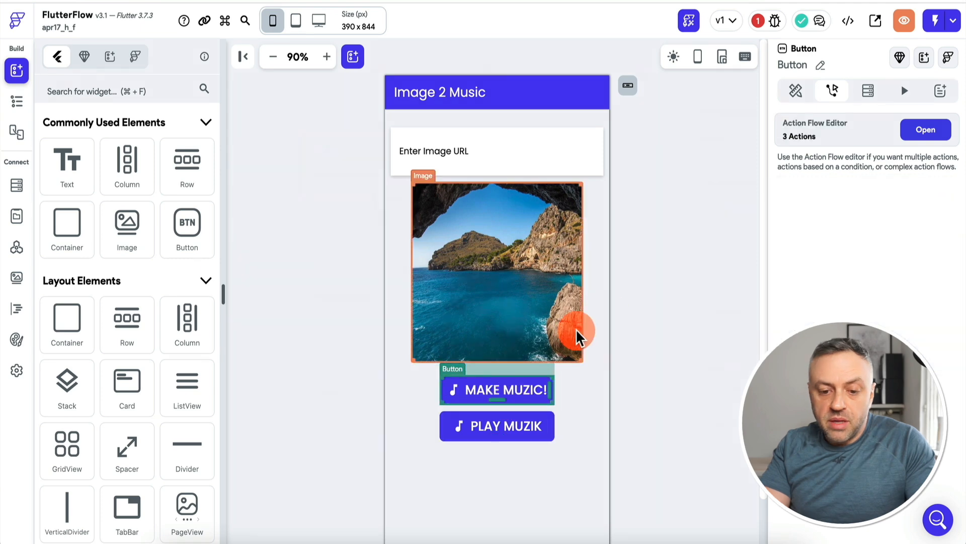
pyautogui.click(926, 129)
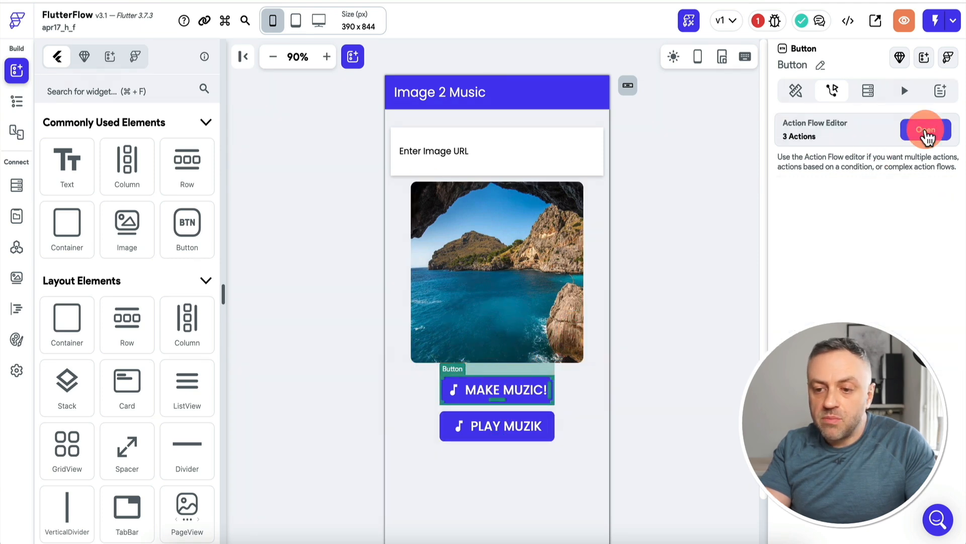
pyautogui.click(356, 182)
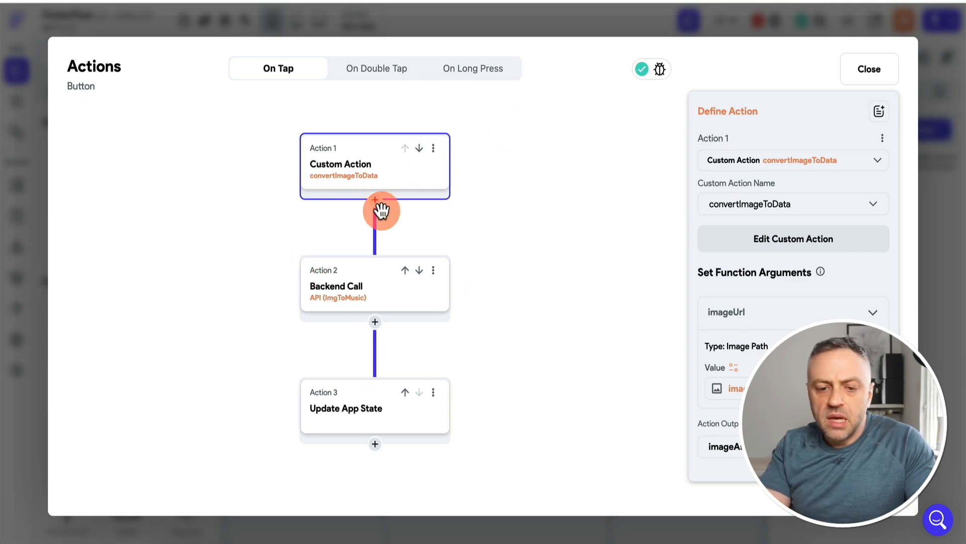
pyautogui.click(953, 220)
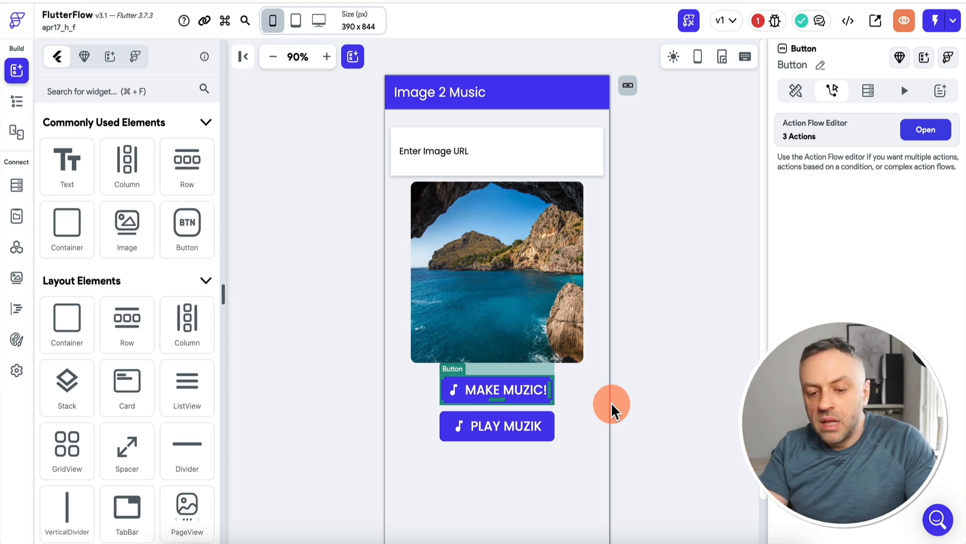
pyautogui.click(499, 430)
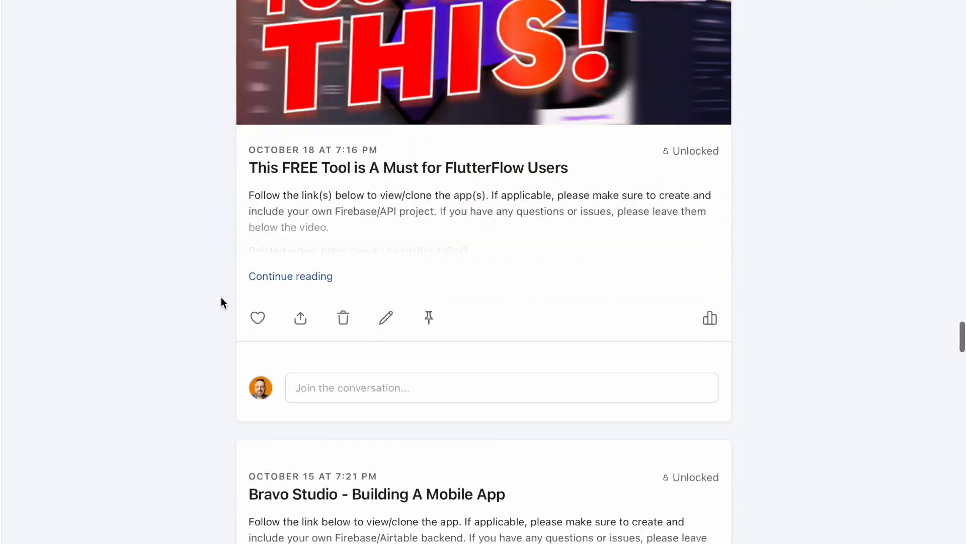
# Browse the tutorial posts on the creator's page down to the Building A Highly Customized App/Widget post
pyautogui.scroll(-20, 219, 297)
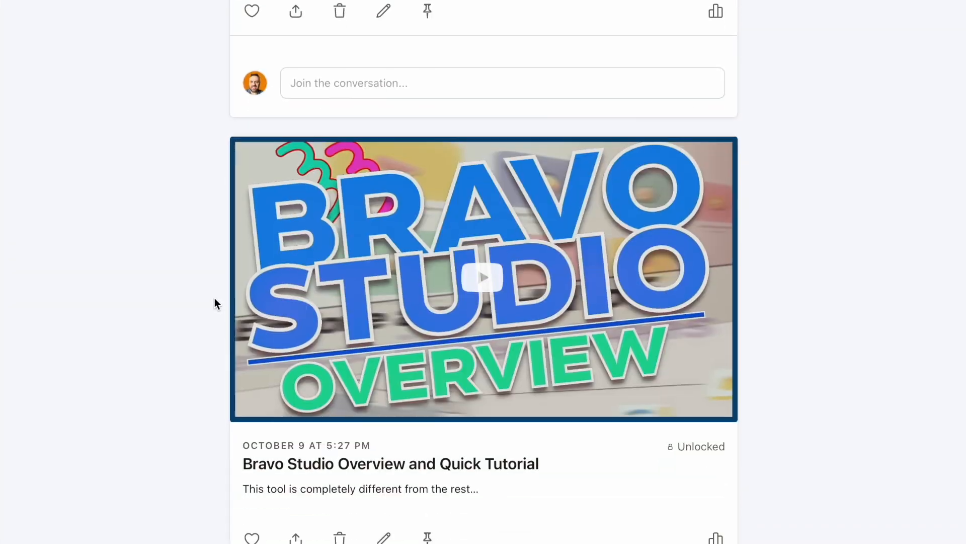
pyautogui.scroll(-20, 215, 298)
pyautogui.scroll(-15, 199, 300)
pyautogui.scroll(6, 190, 302)
pyautogui.scroll(-4, 186, 302)
pyautogui.scroll(-2, 181, 304)
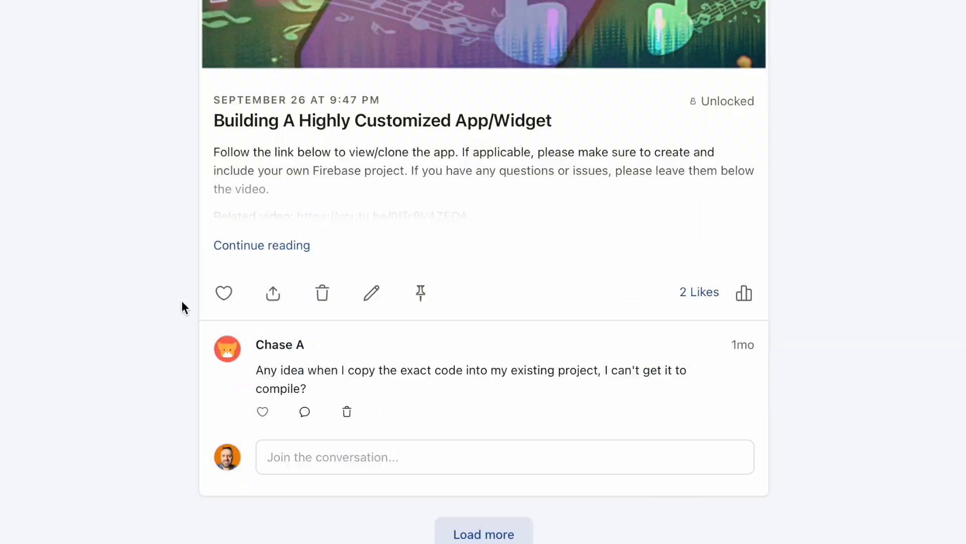